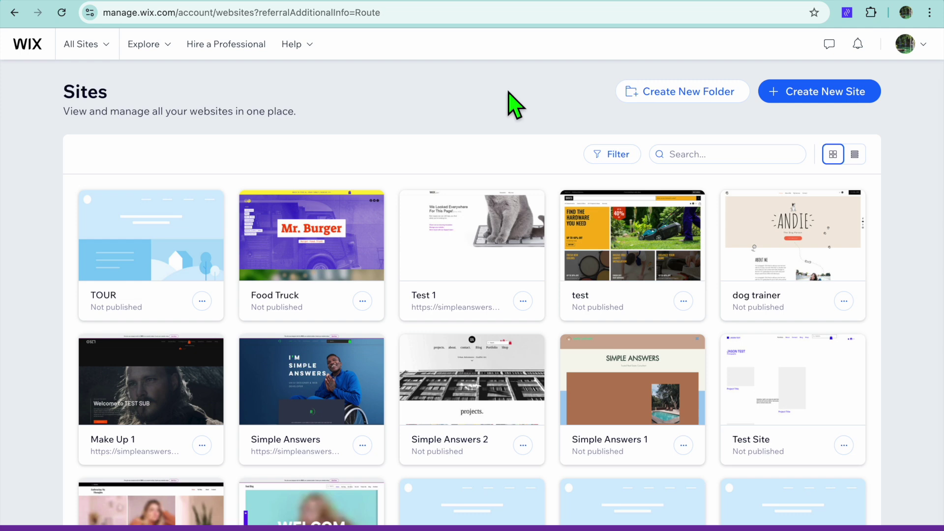
# Step: Start a new site and choose Driving Instructor as its website type
pyautogui.scroll(-1, 515, 105)
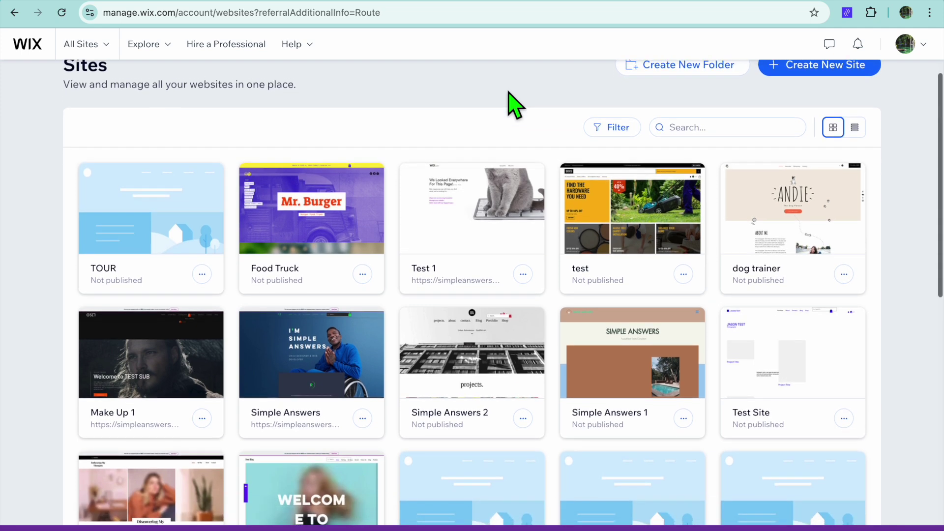
pyautogui.scroll(1, 515, 104)
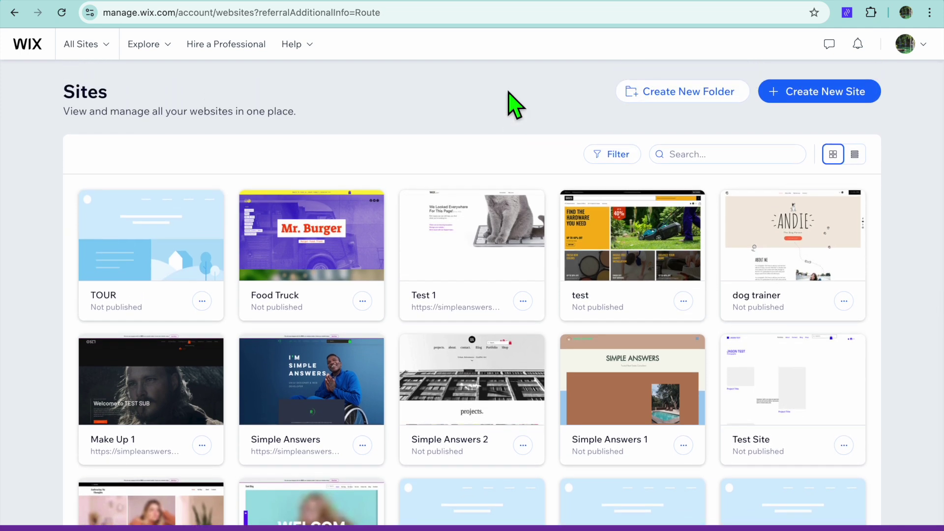
pyautogui.click(822, 98)
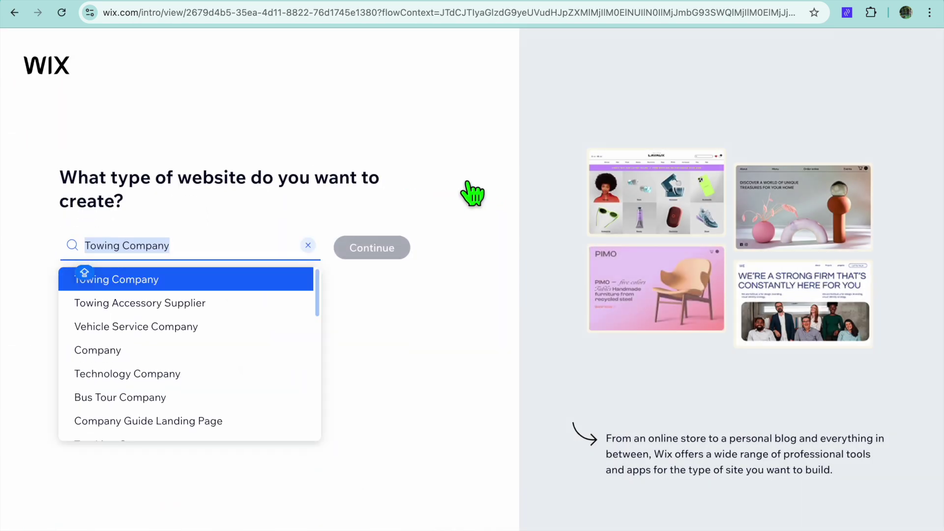
pyautogui.click(180, 266)
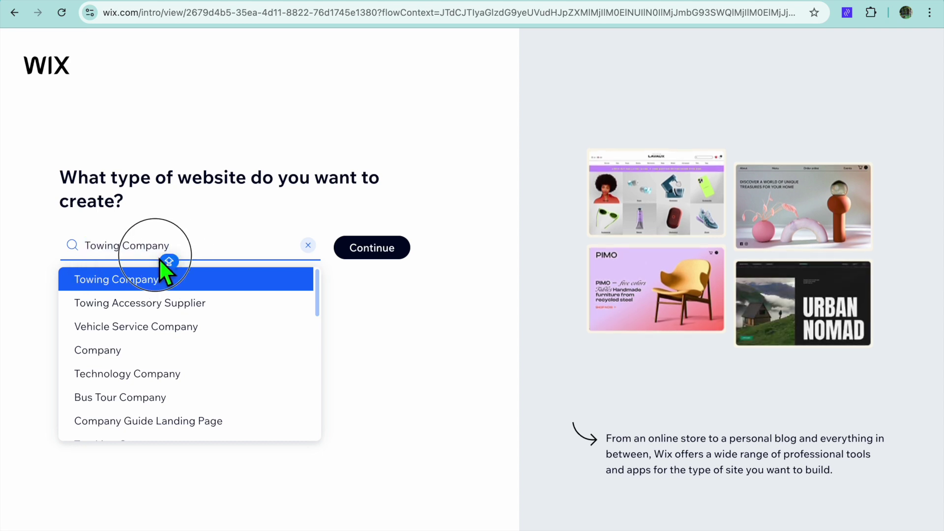
pyautogui.moveTo(180, 249); pyautogui.dragTo(57, 239)
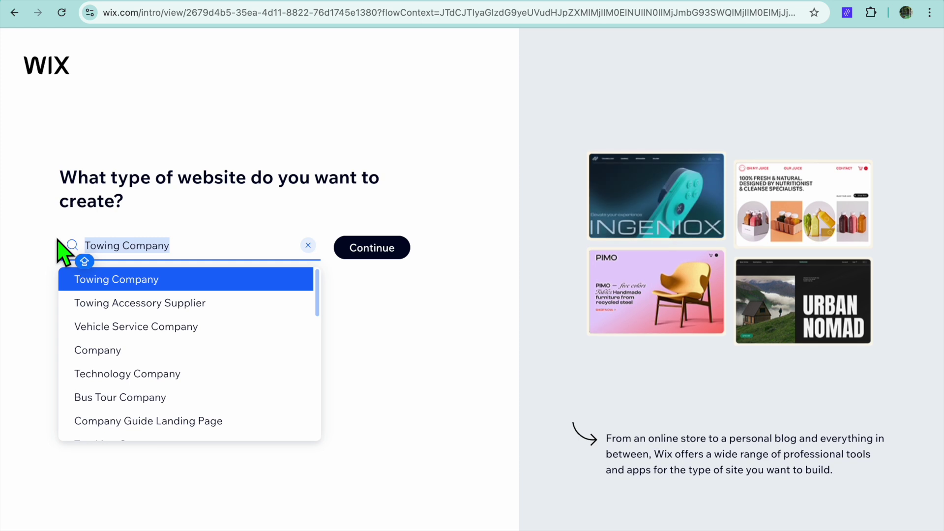
pyautogui.write('DRI')
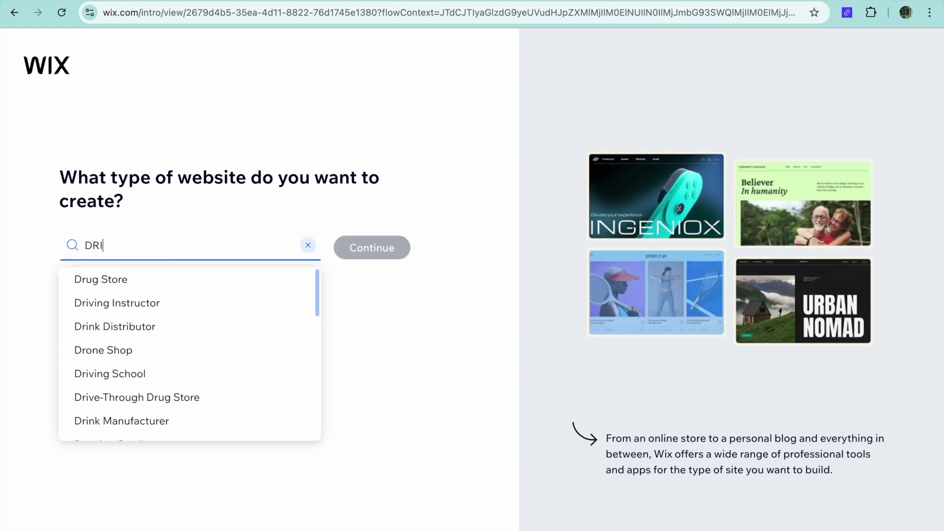
pyautogui.write('VIN')
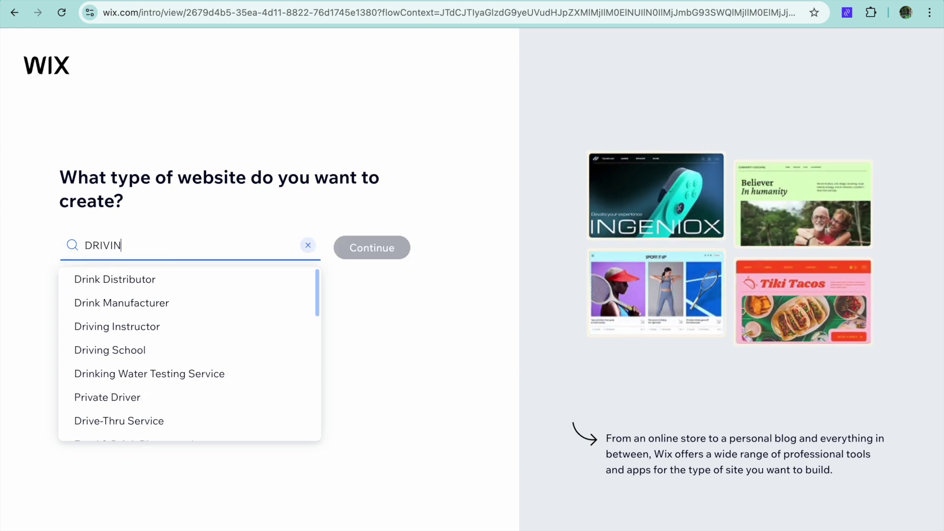
pyautogui.click(109, 280)
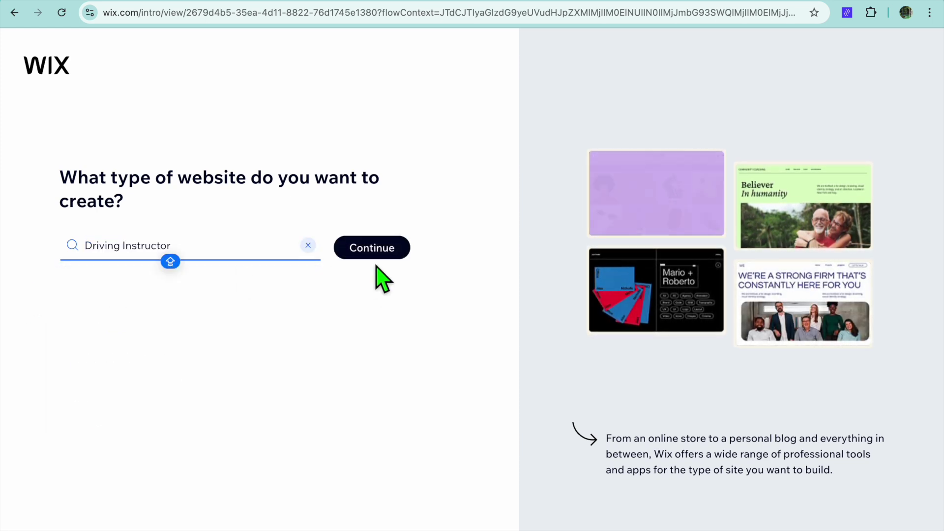
pyautogui.click(376, 253)
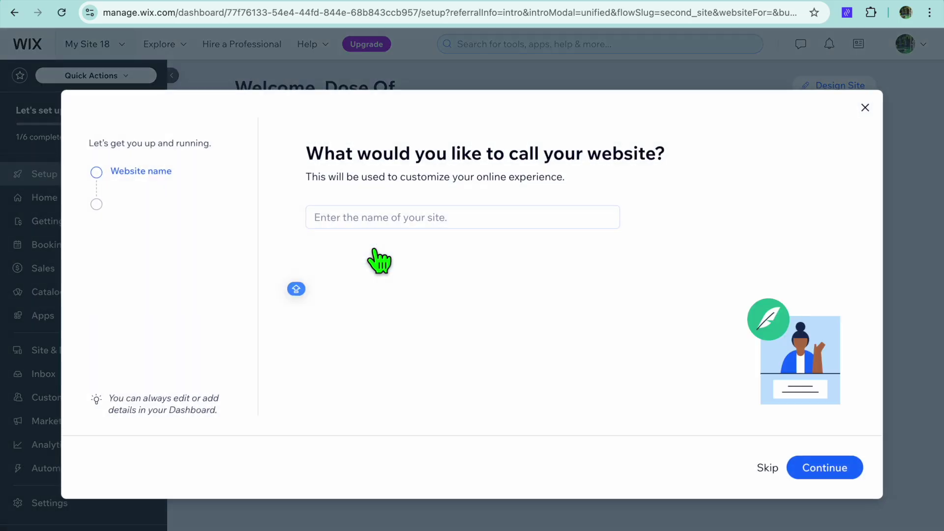
# Step: Name the website TEST and choose Offer services as its goal
pyautogui.click(404, 219)
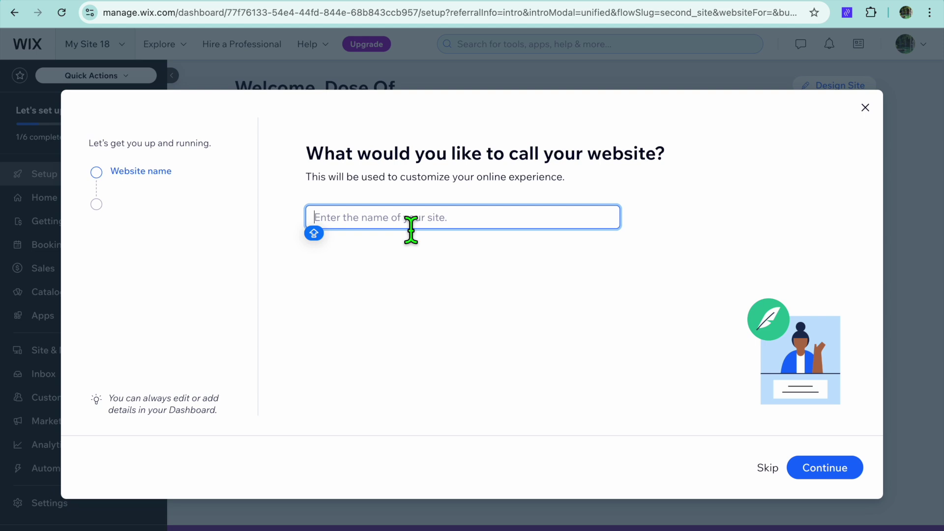
pyautogui.write('TEST')
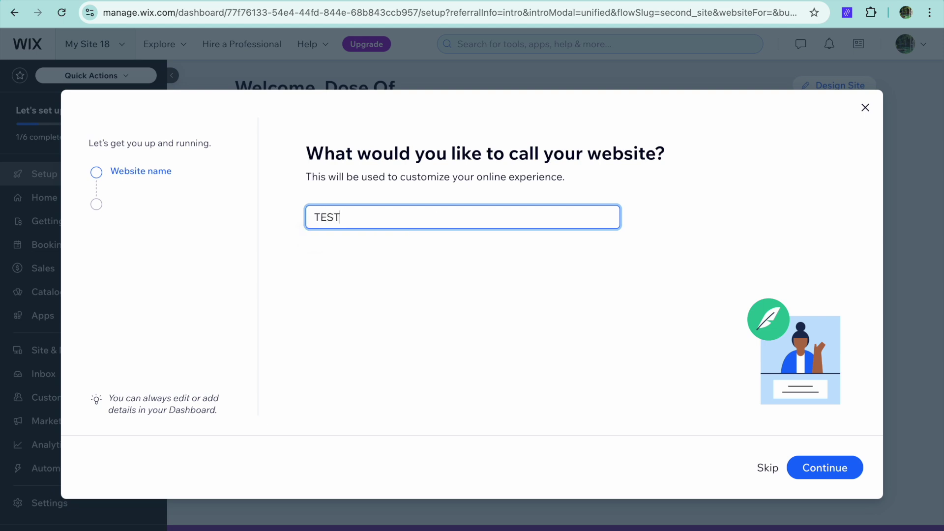
pyautogui.click(836, 470)
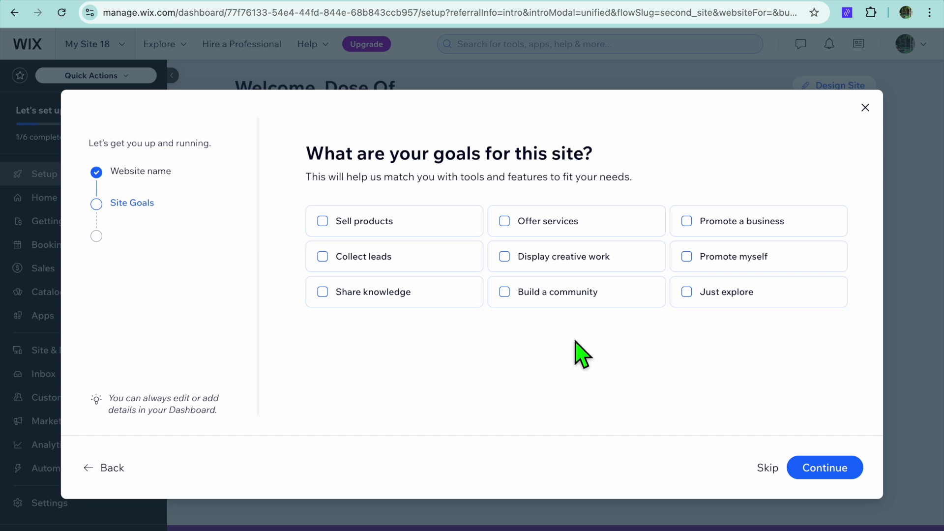
pyautogui.click(525, 223)
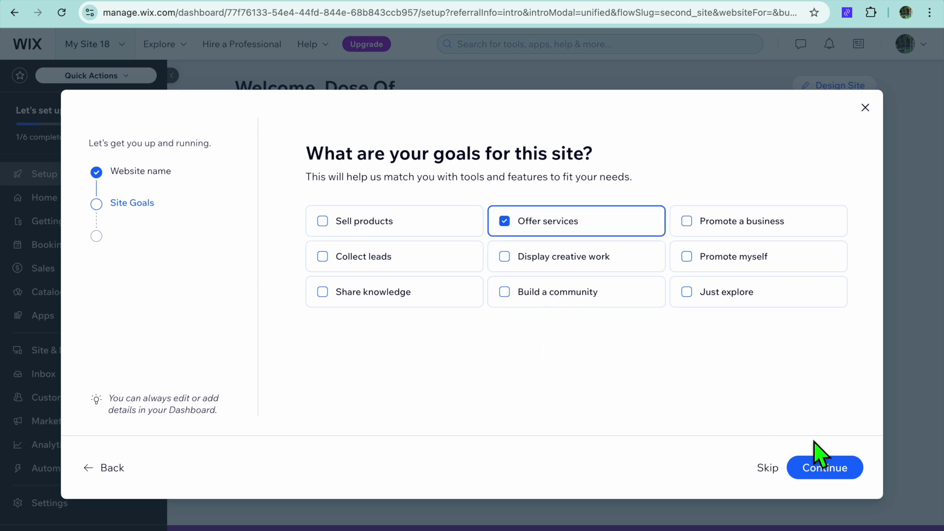
pyautogui.click(824, 471)
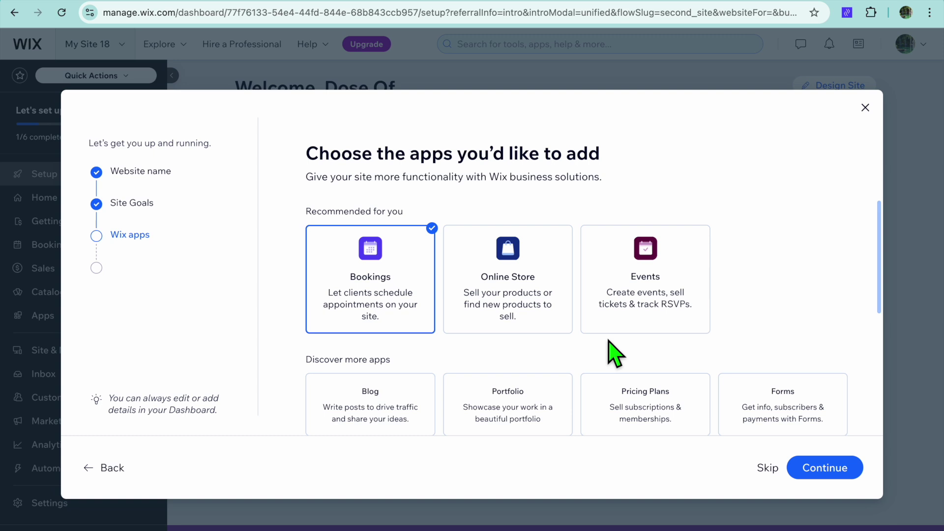
# Step: Look through the suggested apps, keep only Bookings selected, and finish the setup to reach the site dashboard
pyautogui.scroll(-3, 615, 354)
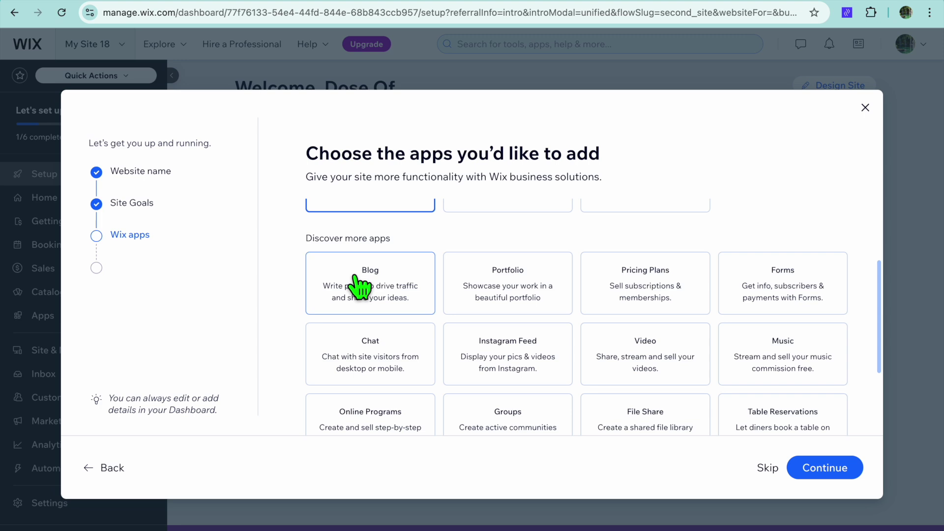
pyautogui.scroll(-1, 360, 288)
pyautogui.scroll(-3, 360, 287)
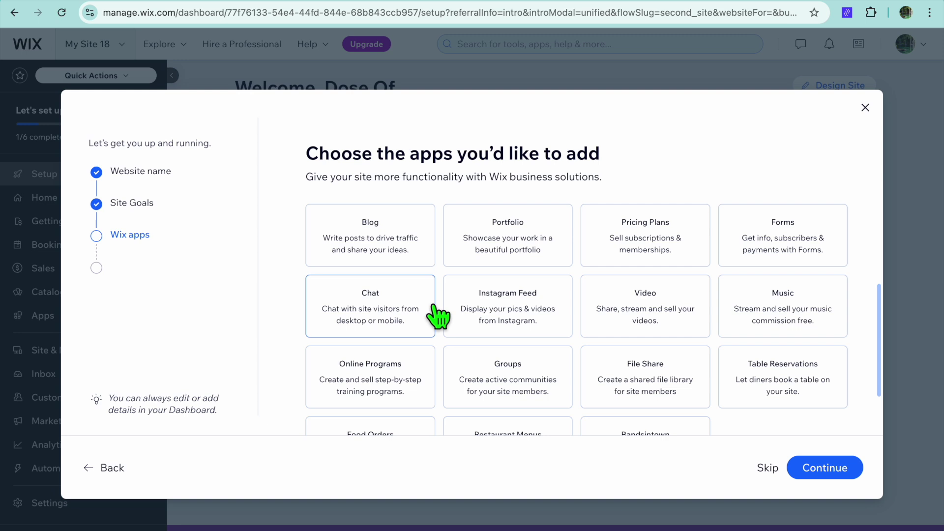
pyautogui.scroll(-2, 438, 314)
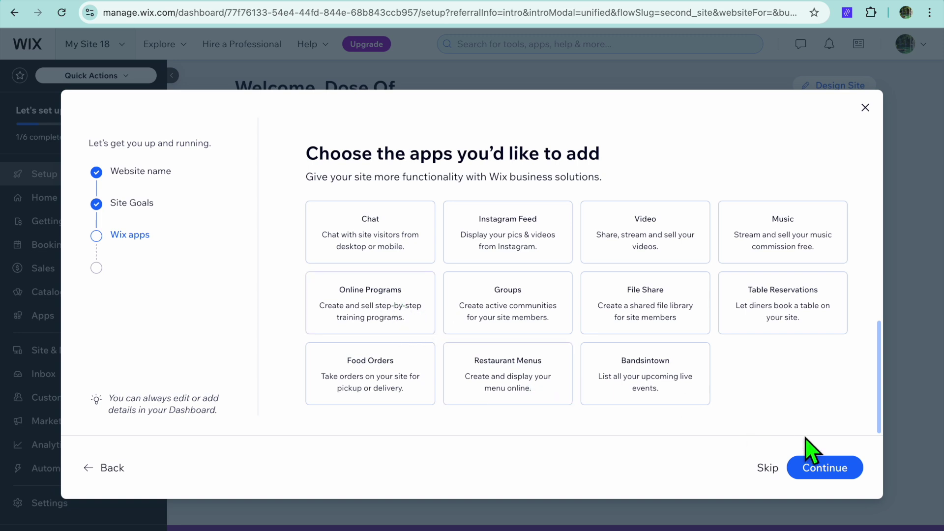
pyautogui.click(834, 476)
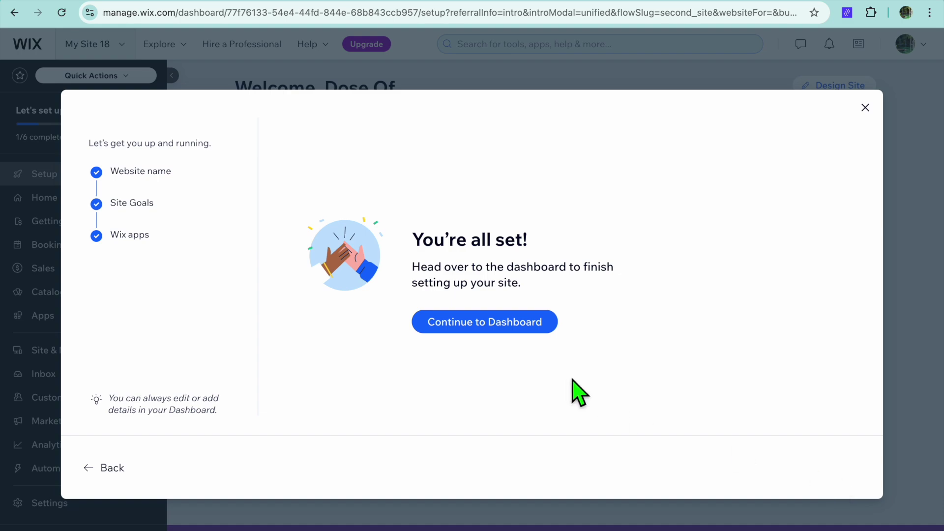
pyautogui.click(496, 325)
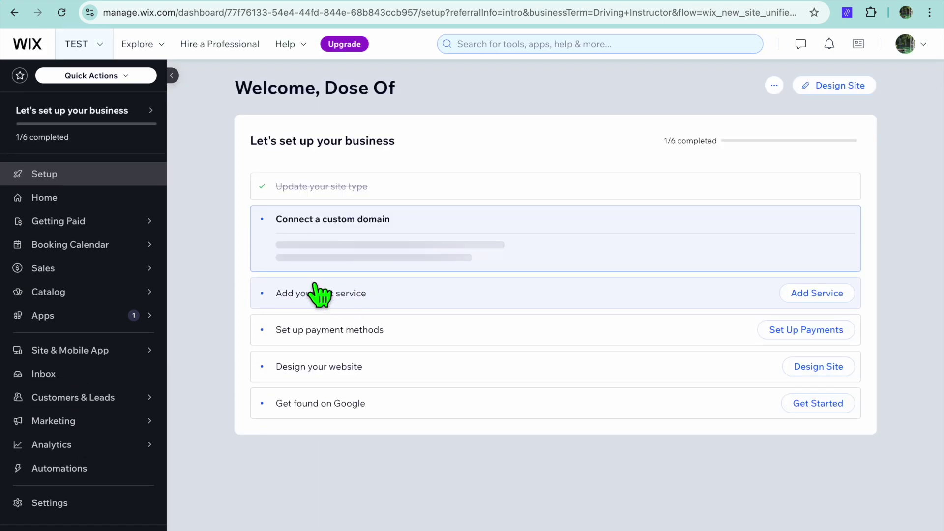
# Step: Go to the site's booking services and open the Virtual Consultation appointment template for editing
pyautogui.moveTo(132, 297)
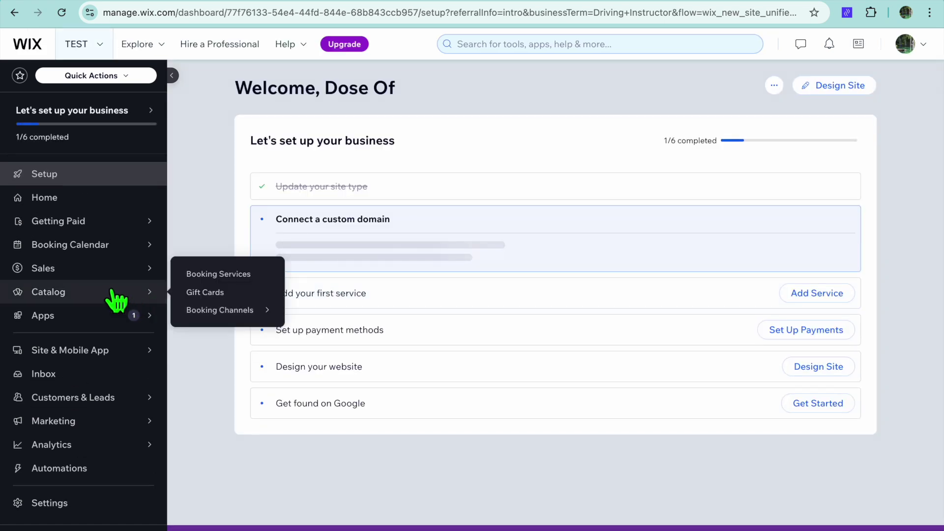
pyautogui.click(116, 298)
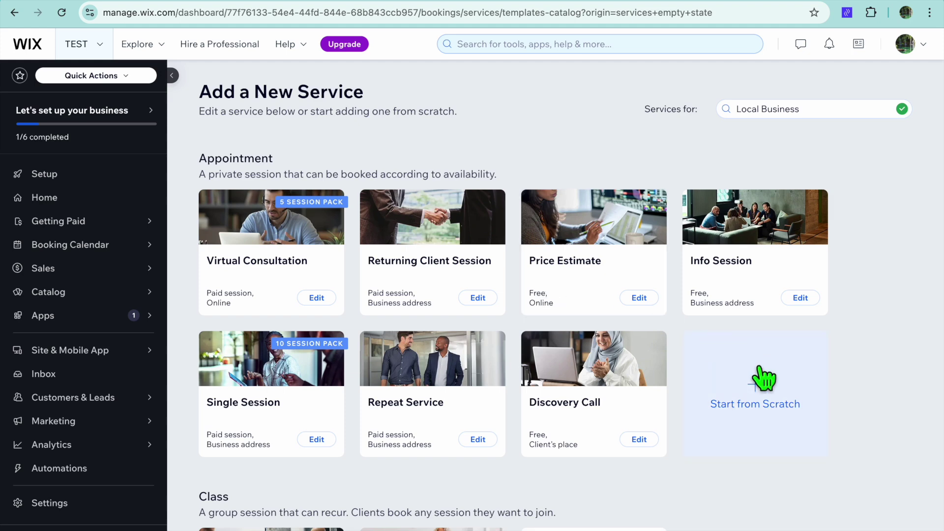
pyautogui.click(295, 244)
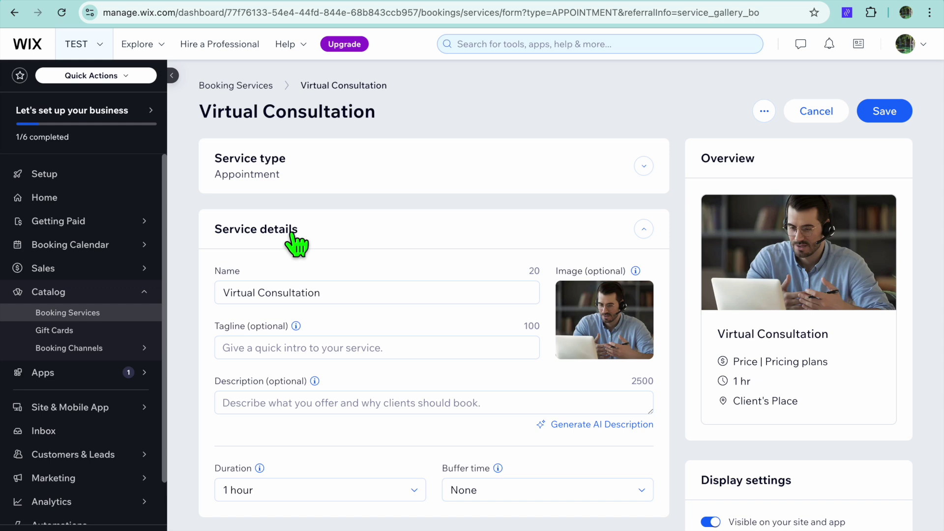
# Step: Replace the Virtual Consultation service image with the Driving Lesson photo from Media from Wix, found by searching for DRIVING
pyautogui.moveTo(629, 325)
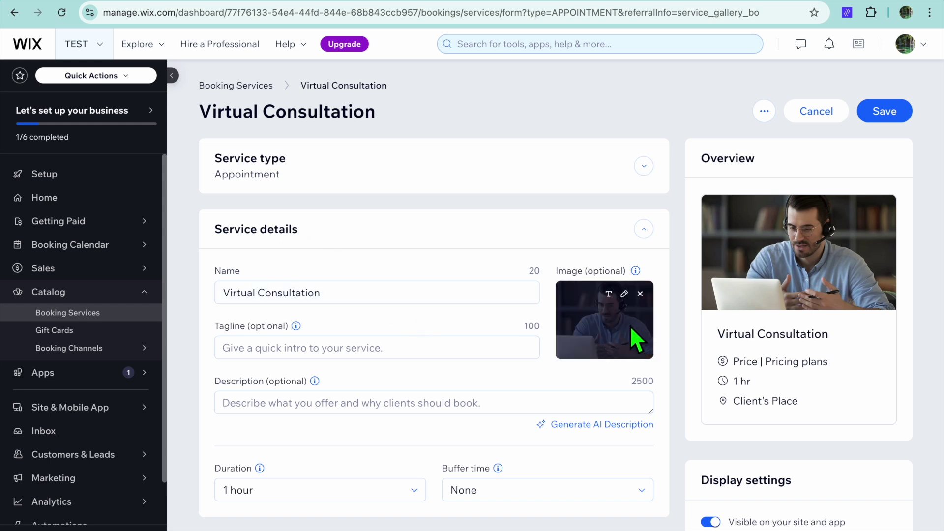
pyautogui.click(640, 294)
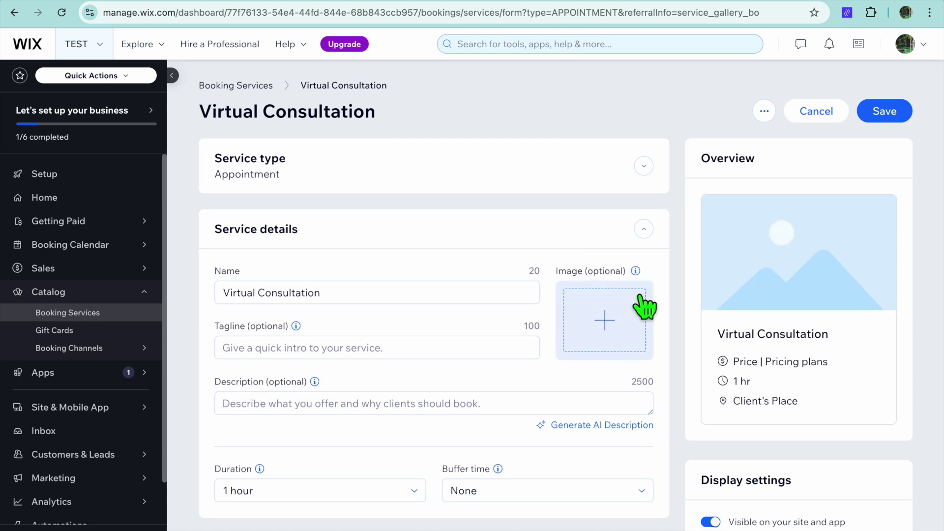
pyautogui.click(605, 319)
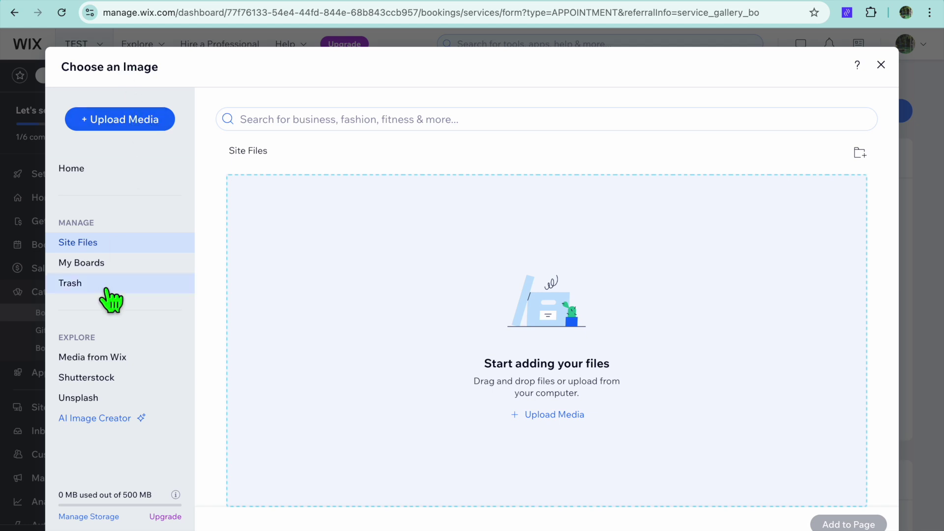
pyautogui.click(103, 363)
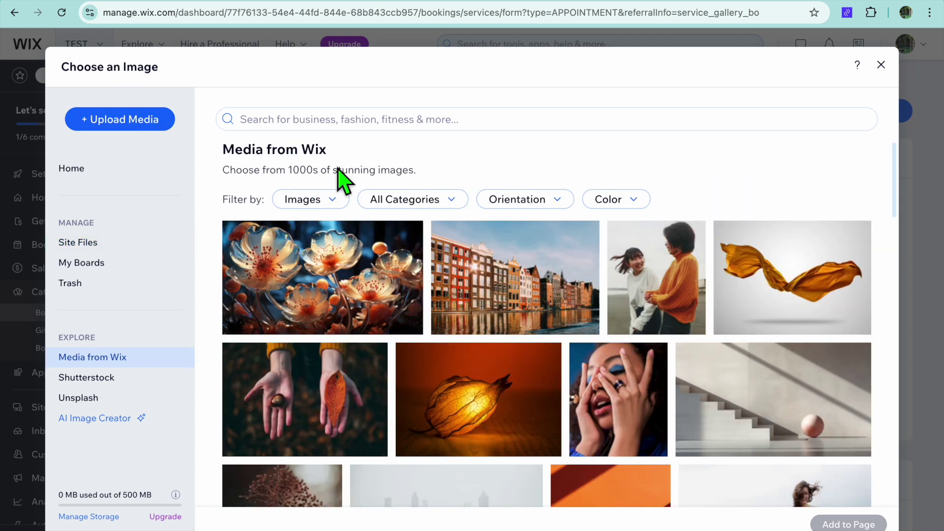
pyautogui.click(347, 120)
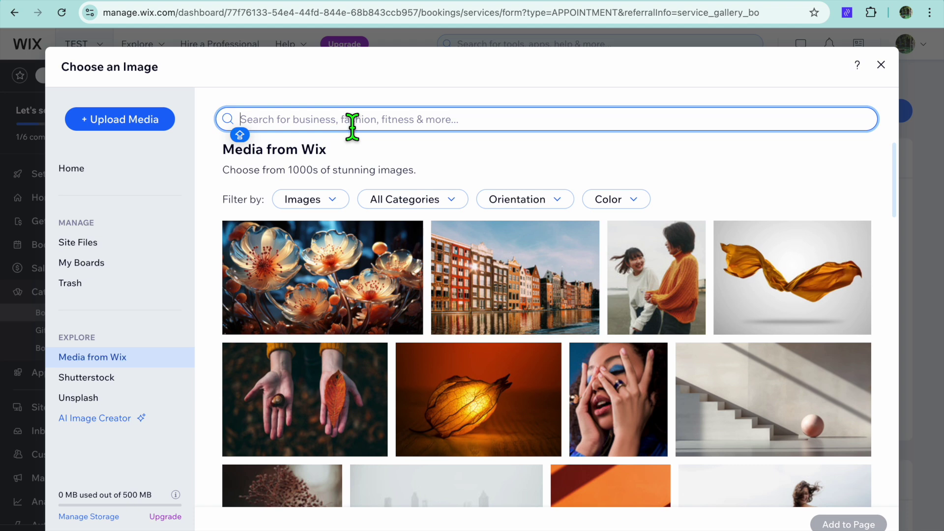
pyautogui.write('DRIVING')
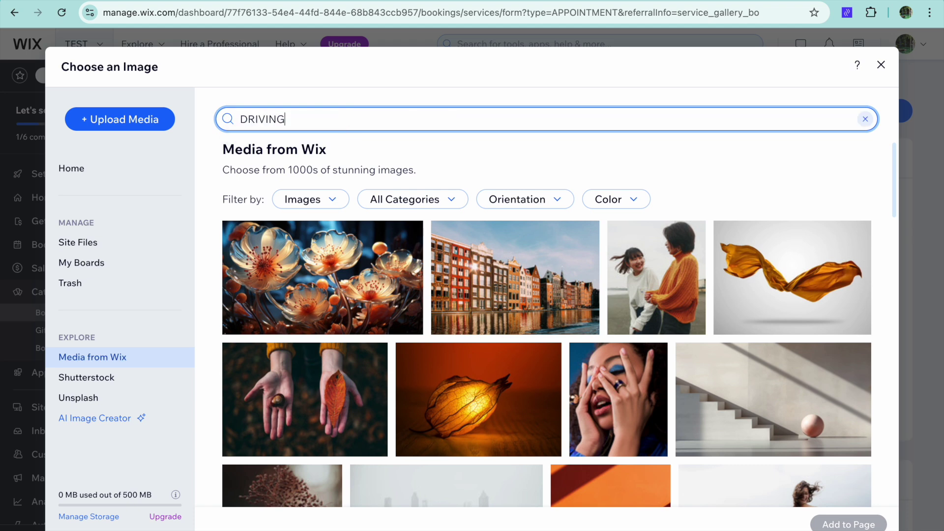
pyautogui.press('Return')
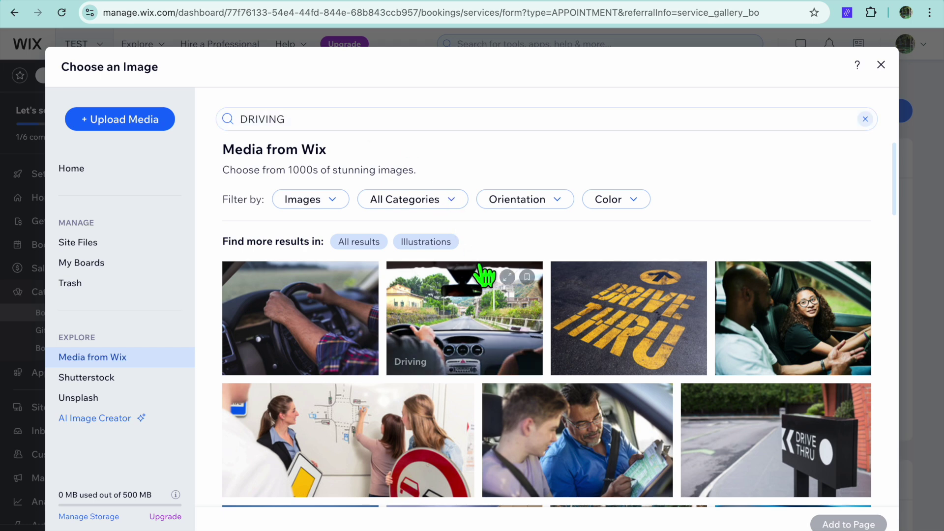
pyautogui.click(790, 330)
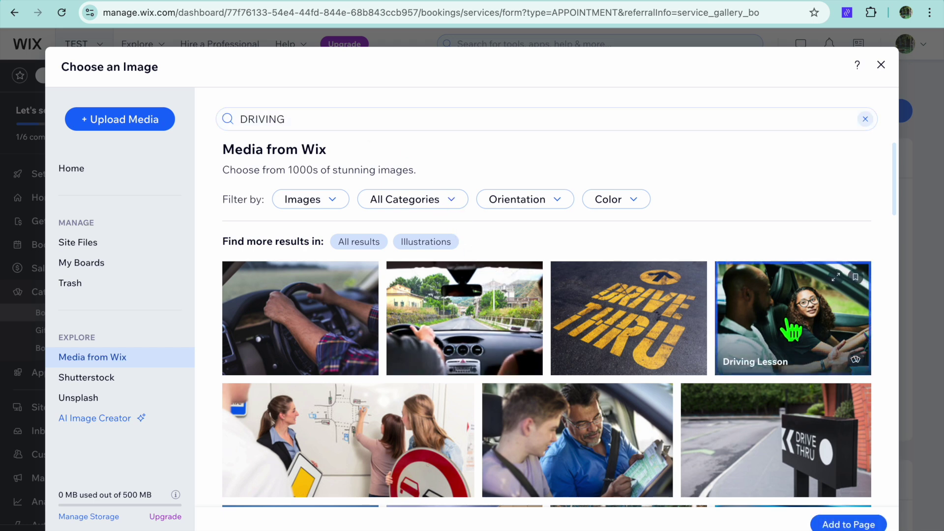
pyautogui.click(842, 525)
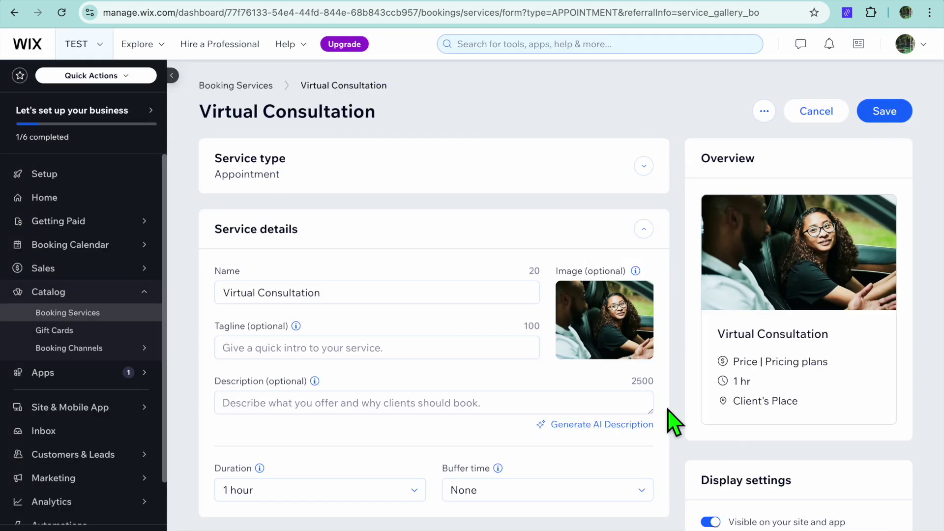
# Step: Set the duration of the Virtual Consultation service to 30 minutes
pyautogui.scroll(-5, 658, 411)
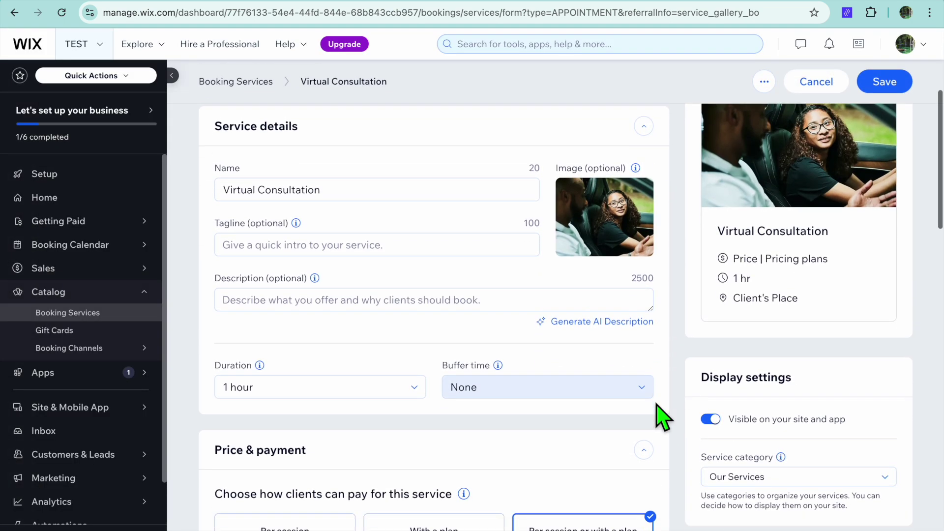
pyautogui.scroll(-2, 658, 412)
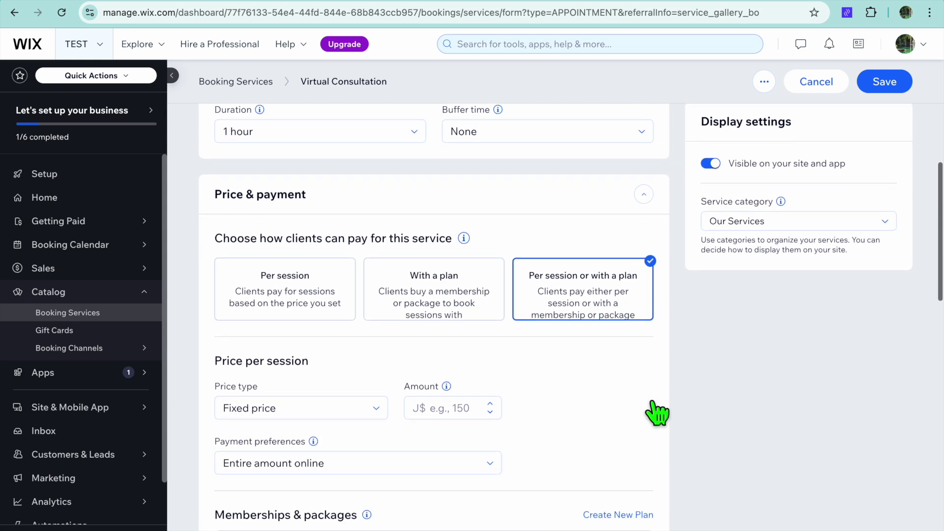
pyautogui.scroll(4, 657, 412)
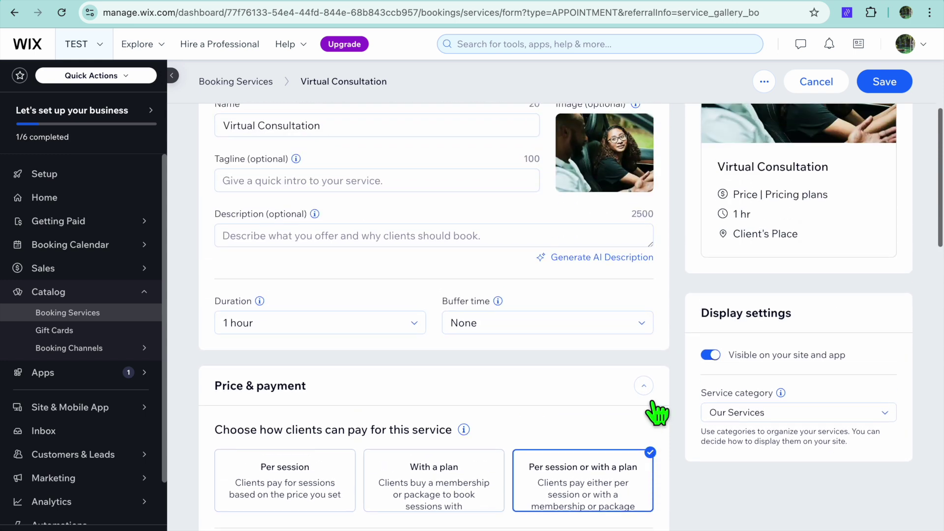
pyautogui.click(376, 329)
pyautogui.click(315, 369)
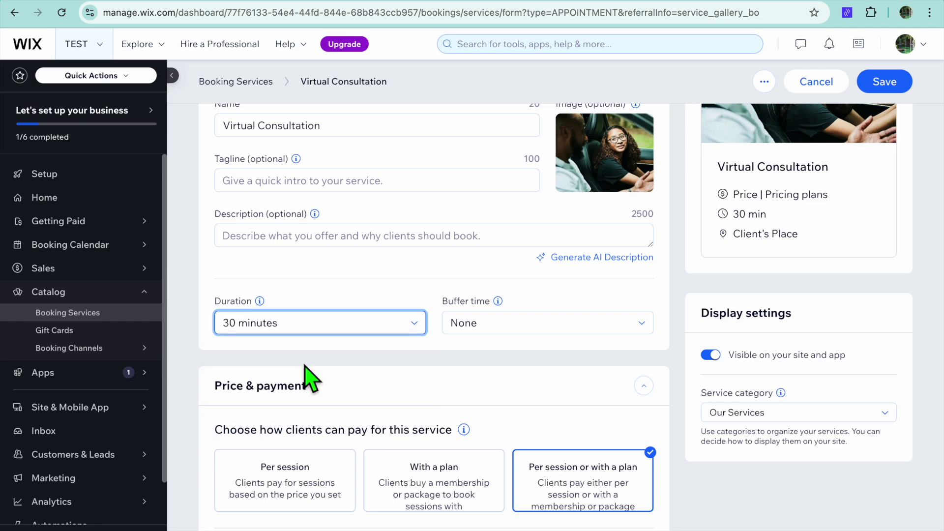
# Step: Set the price type of the Virtual Consultation service to Free
pyautogui.scroll(-4, 432, 391)
pyautogui.scroll(-3, 432, 391)
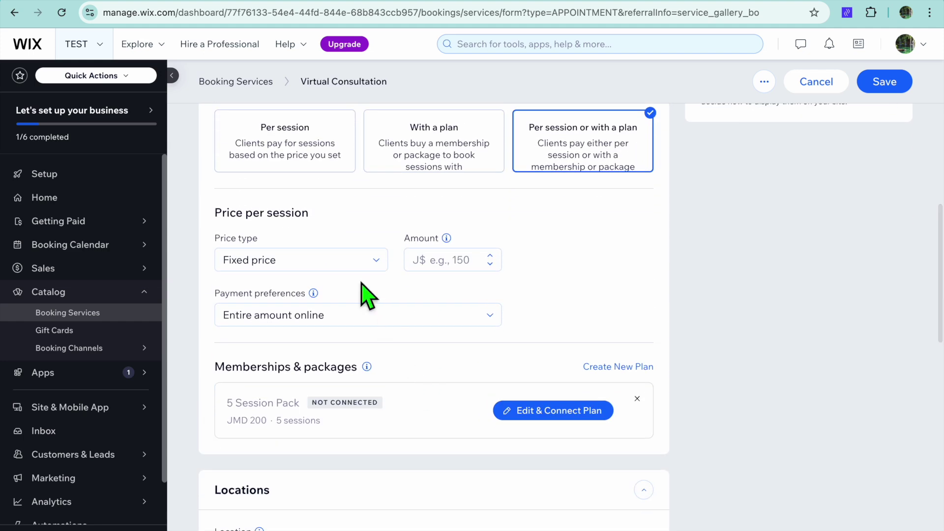
pyautogui.click(350, 260)
pyautogui.click(341, 337)
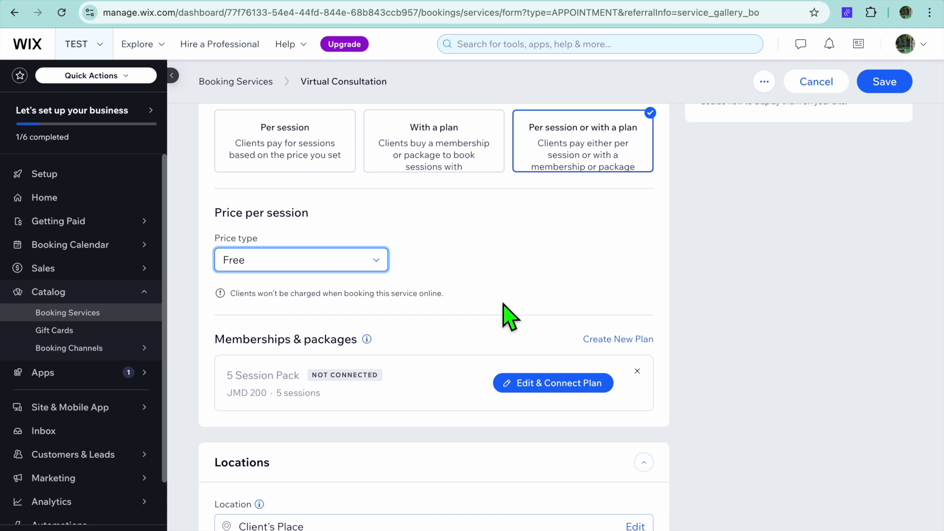
pyautogui.click(365, 260)
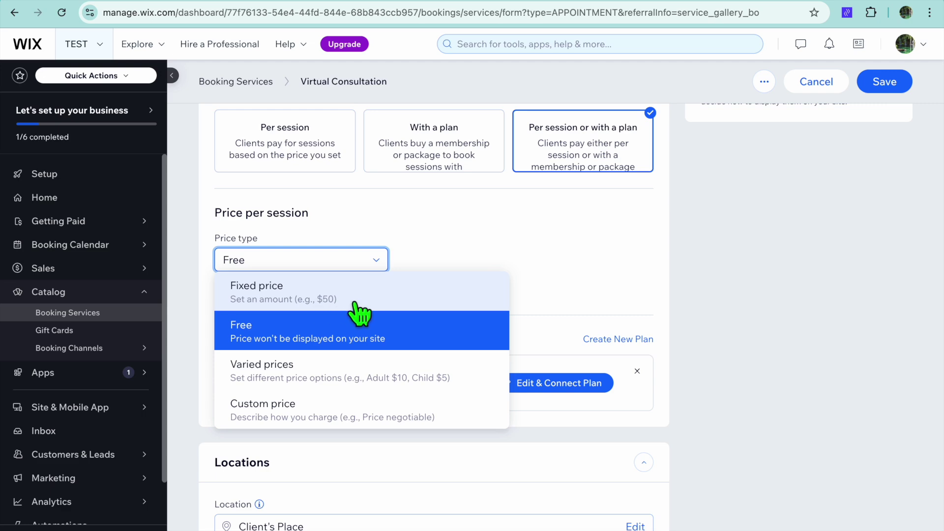
pyautogui.click(502, 270)
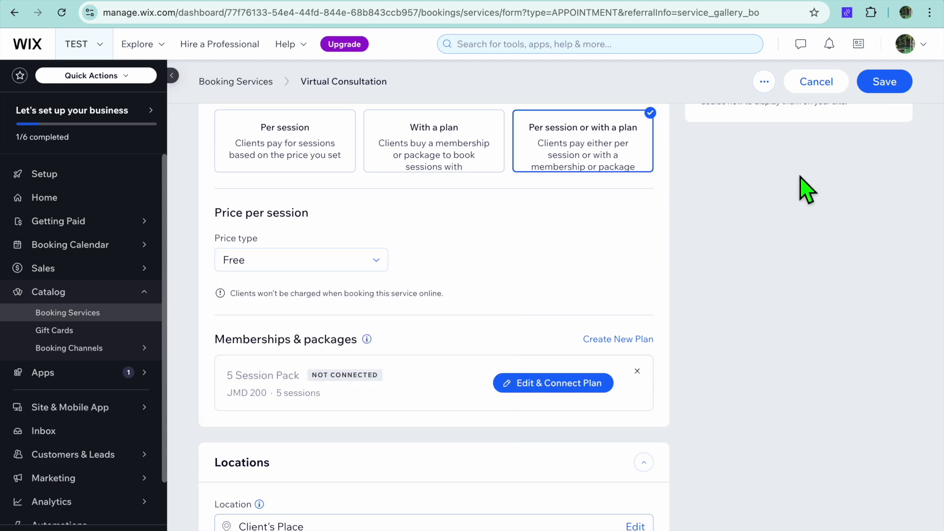
# Step: Save the Virtual Consultation service without connecting a plan and dismiss the upgrade offer
pyautogui.click(883, 82)
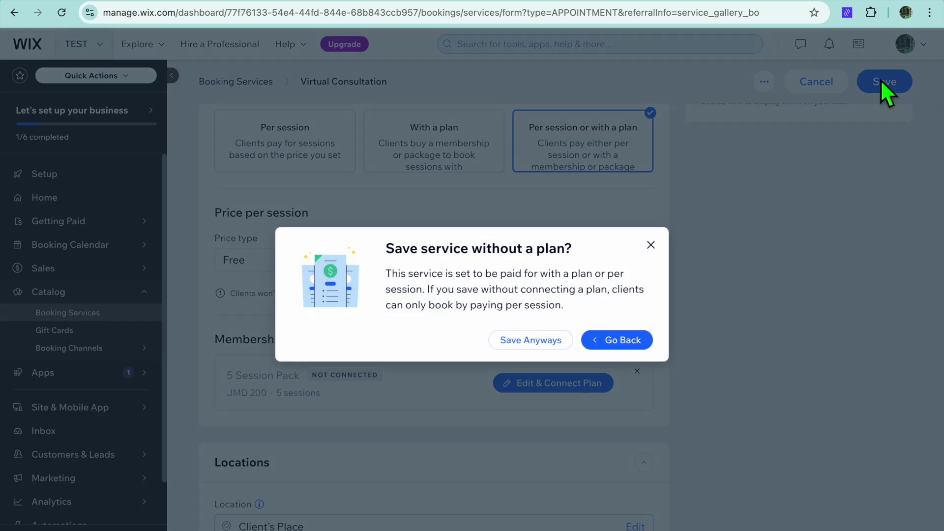
pyautogui.click(549, 342)
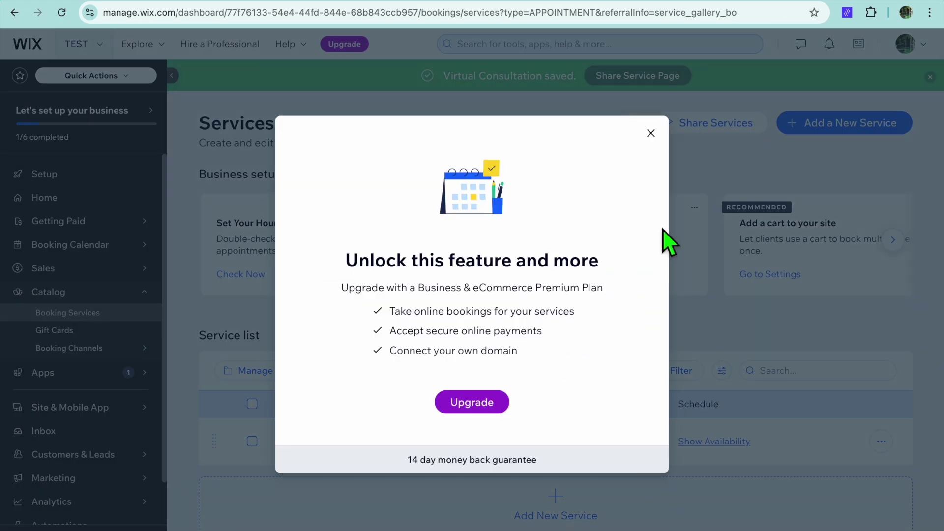
pyautogui.click(650, 134)
# Step: Start a new appointment service from scratch and name it DRIVING LESSONS
pyautogui.click(834, 121)
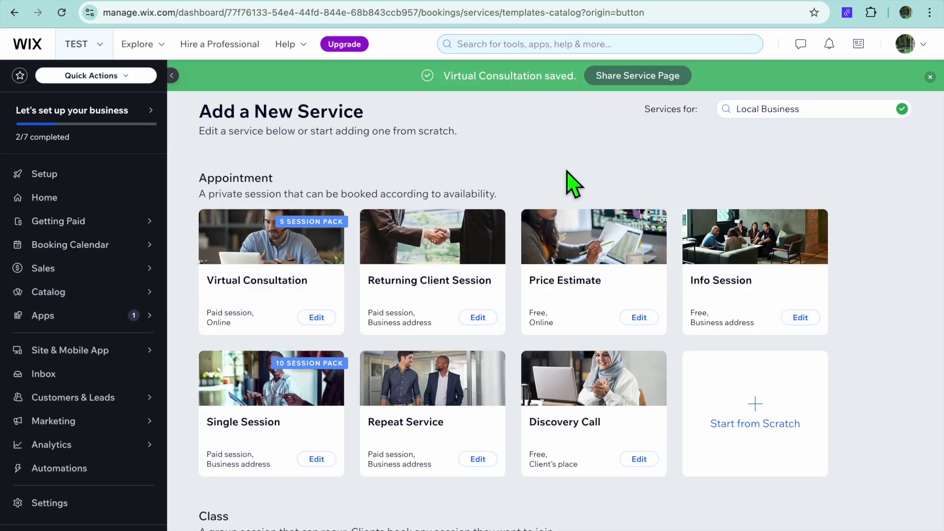
pyautogui.click(766, 411)
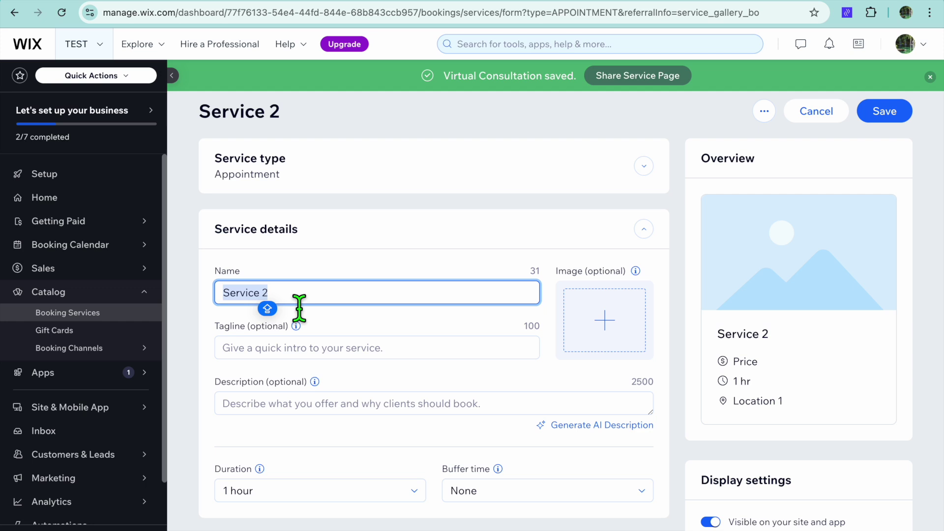
pyautogui.write('DRIV')
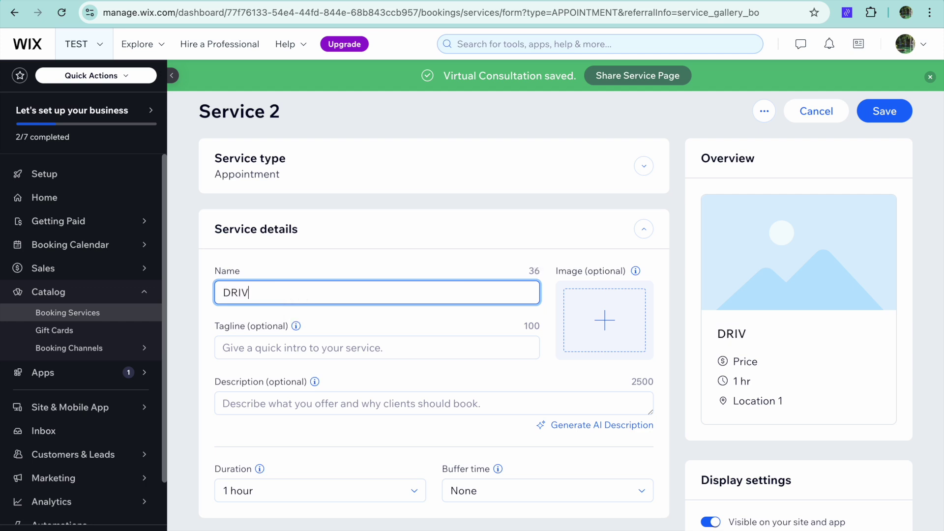
pyautogui.write('ING LESSOM')
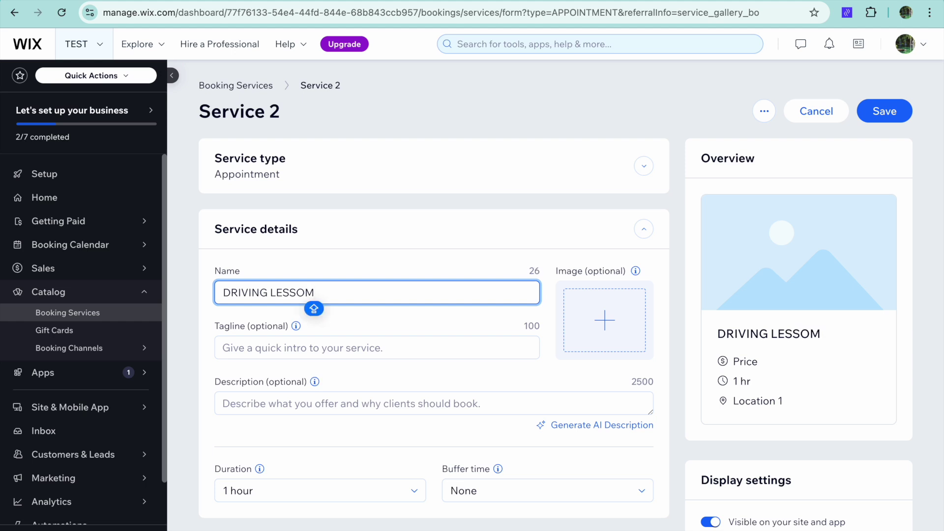
pyautogui.press('BackSpace')
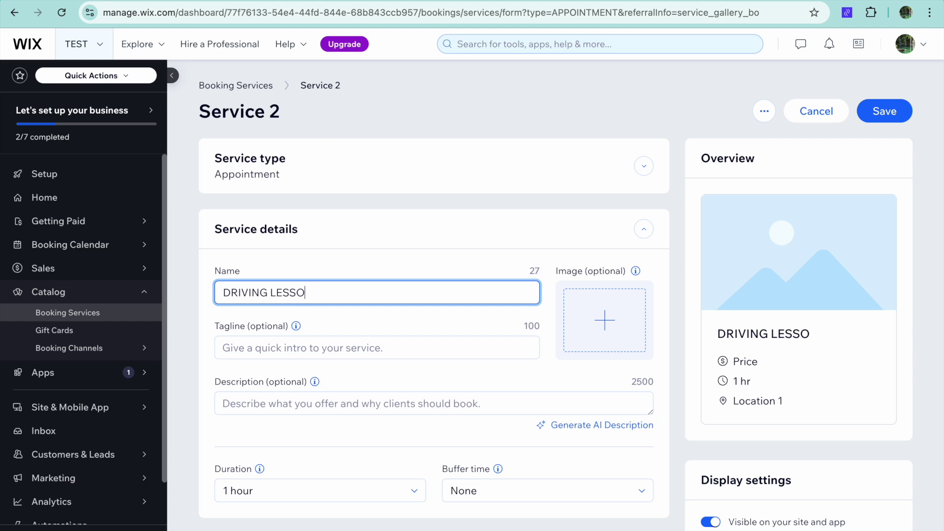
pyautogui.write('NS')
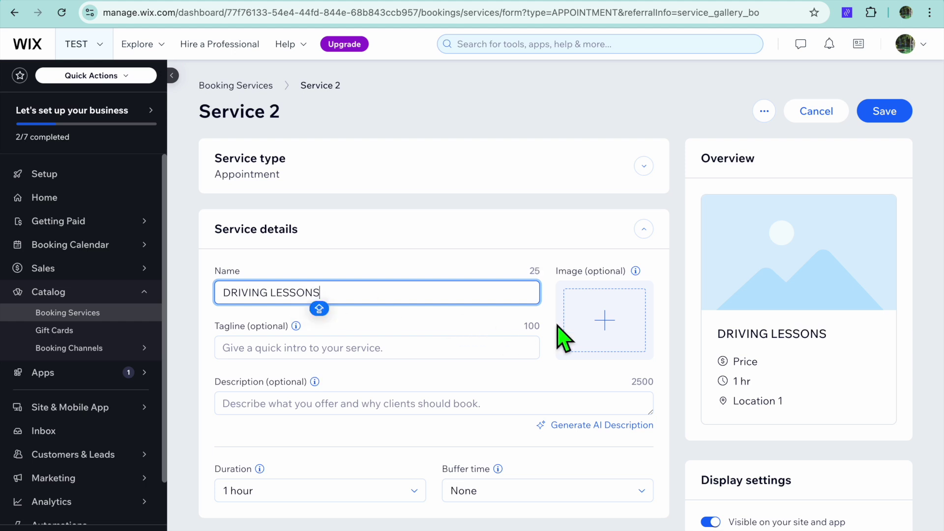
# Step: Search Media from Wix for DRIVING and add the Driving Test Report photo as the service image
pyautogui.click(615, 321)
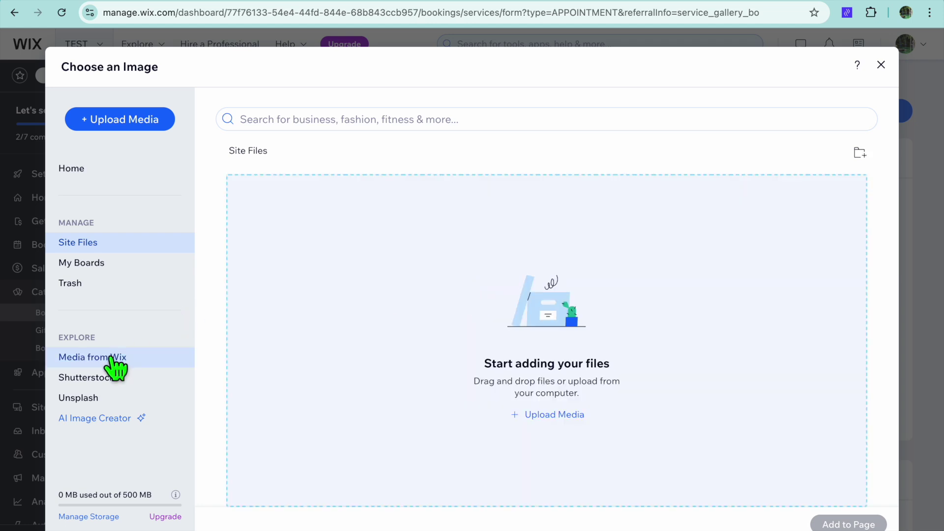
pyautogui.click(113, 361)
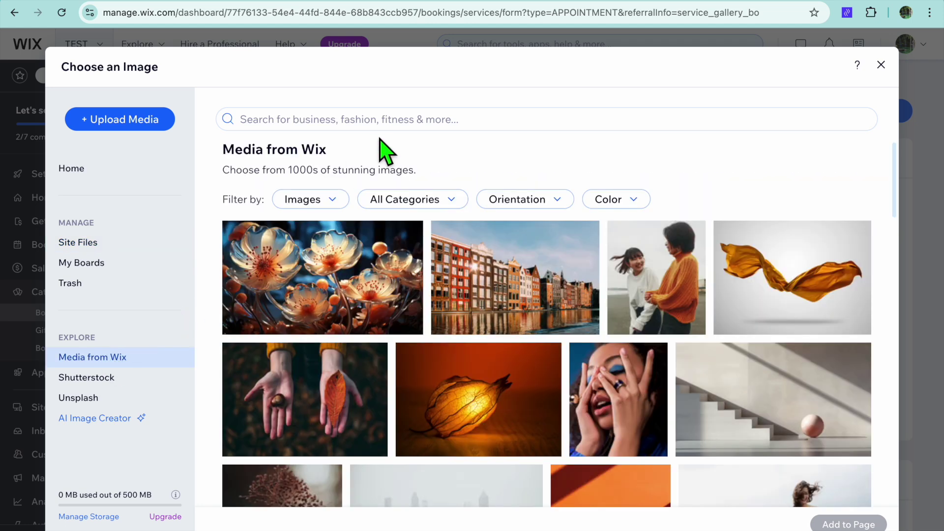
pyautogui.click(352, 121)
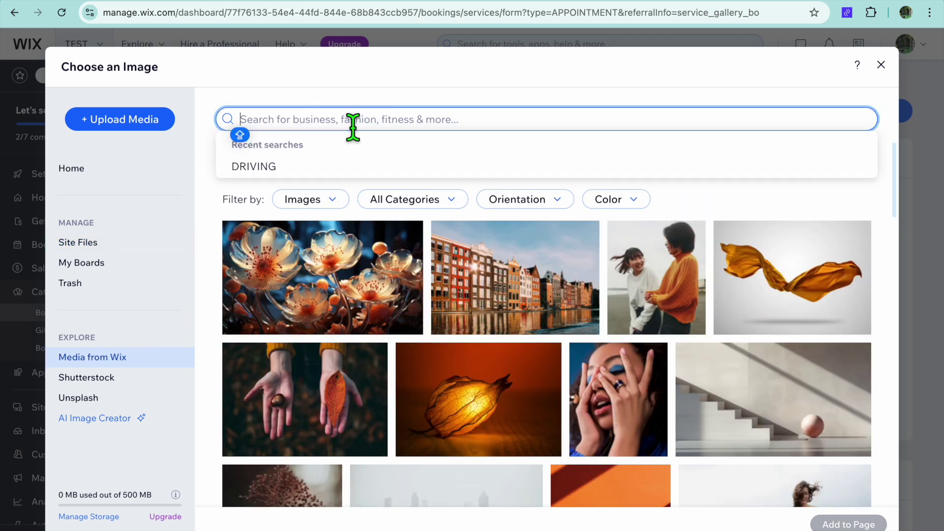
pyautogui.write('DRIVI')
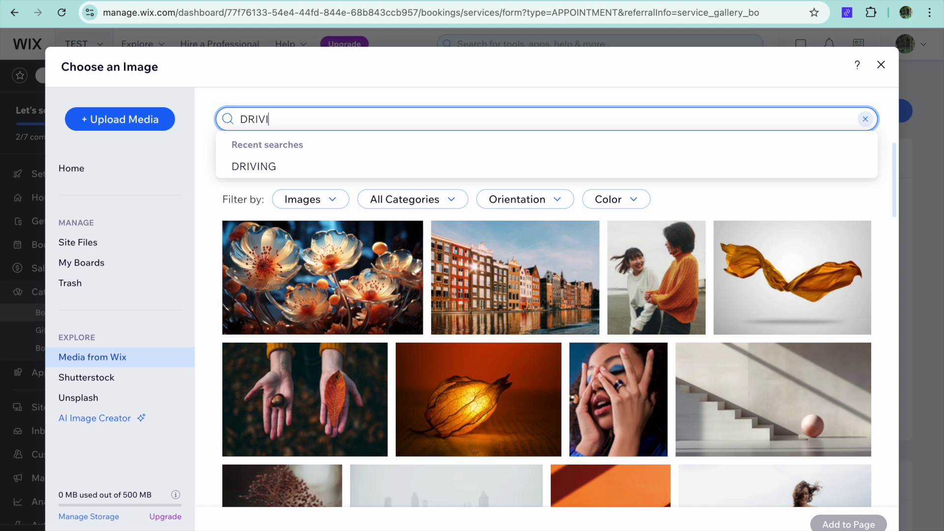
pyautogui.press('Return')
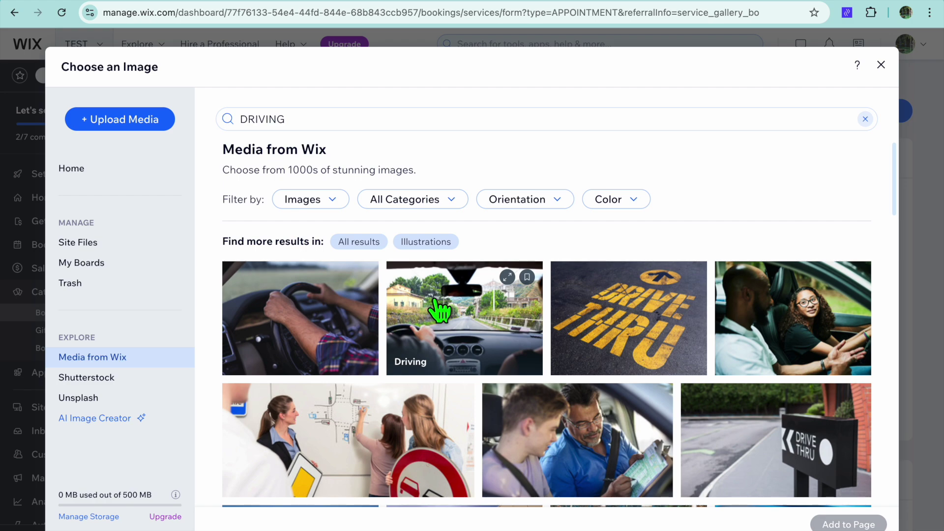
pyautogui.scroll(-1, 439, 310)
pyautogui.click(554, 385)
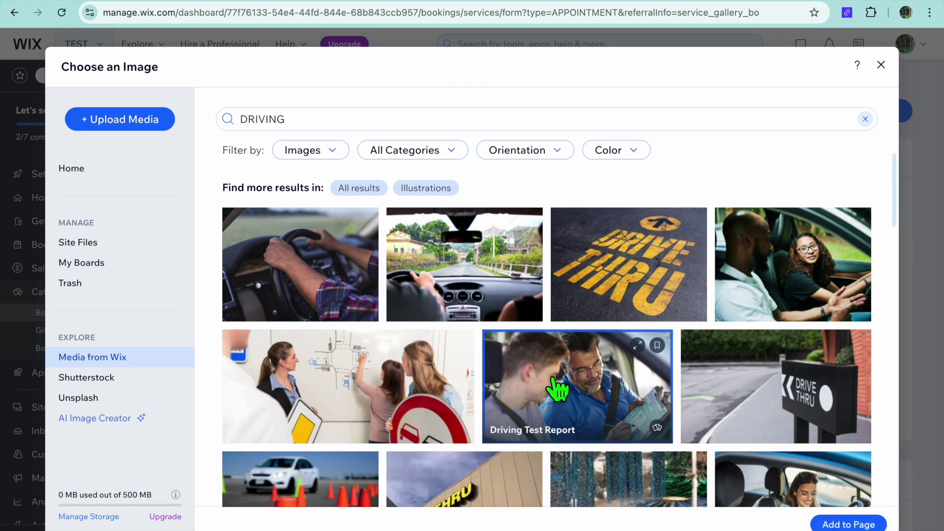
pyautogui.click(835, 528)
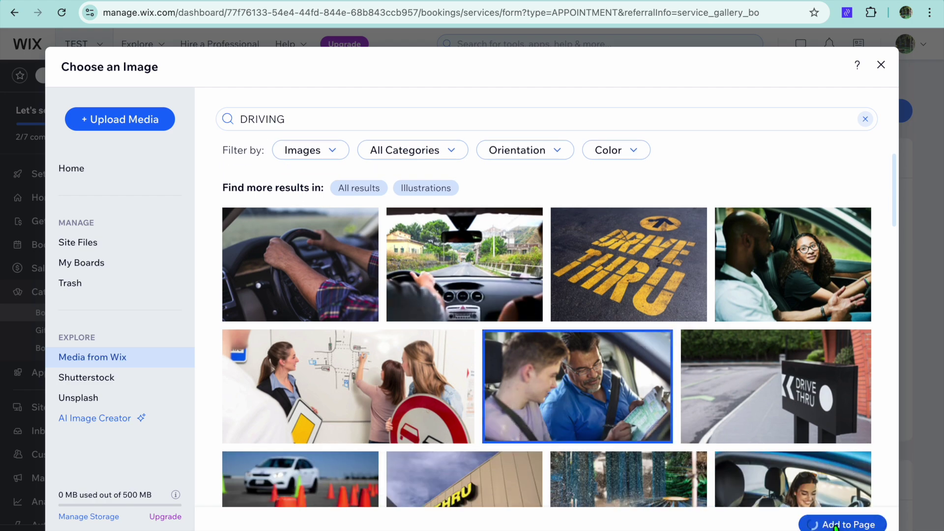
# Step: Give the DRIVING LESSONS service a fixed price of J$100 per session and save it
pyautogui.scroll(-4, 545, 413)
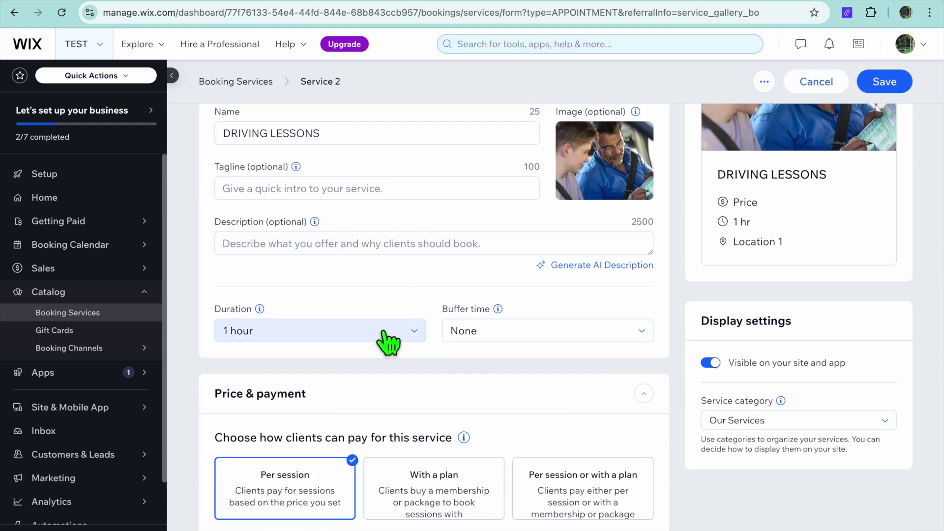
pyautogui.scroll(-6, 361, 342)
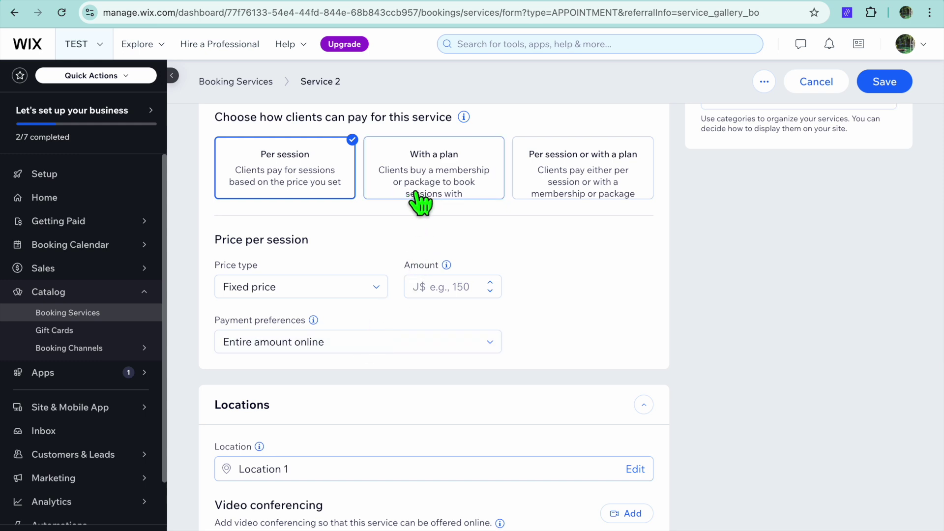
pyautogui.click(358, 293)
pyautogui.click(358, 294)
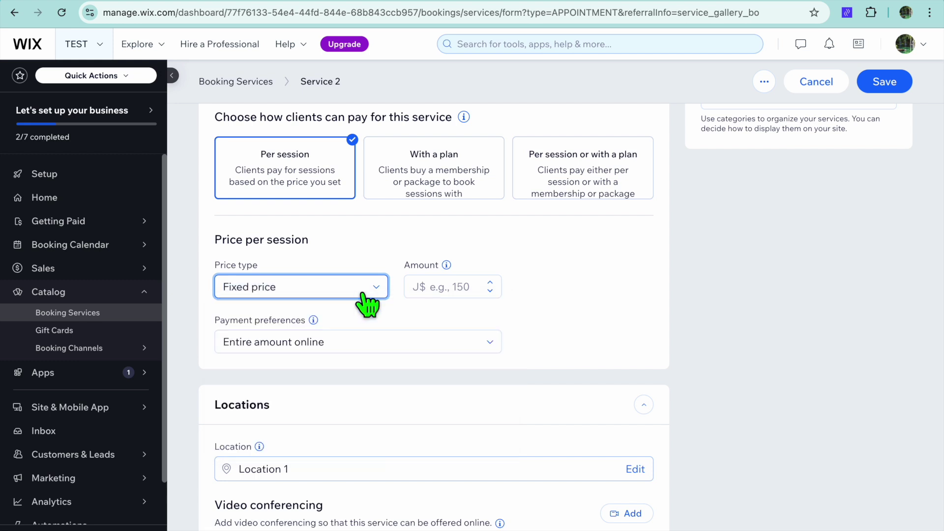
pyautogui.click(456, 295)
pyautogui.click(487, 343)
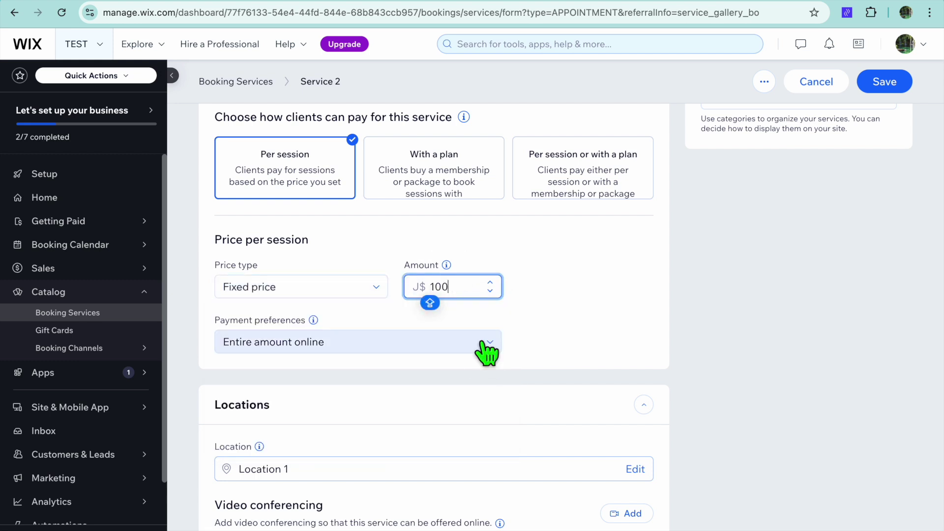
pyautogui.scroll(-1, 593, 338)
pyautogui.scroll(-7, 593, 340)
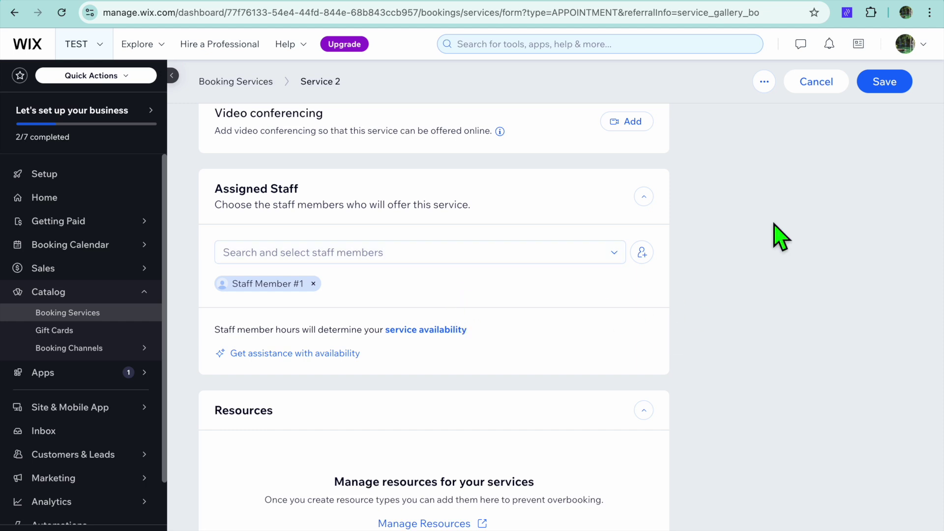
pyautogui.click(883, 79)
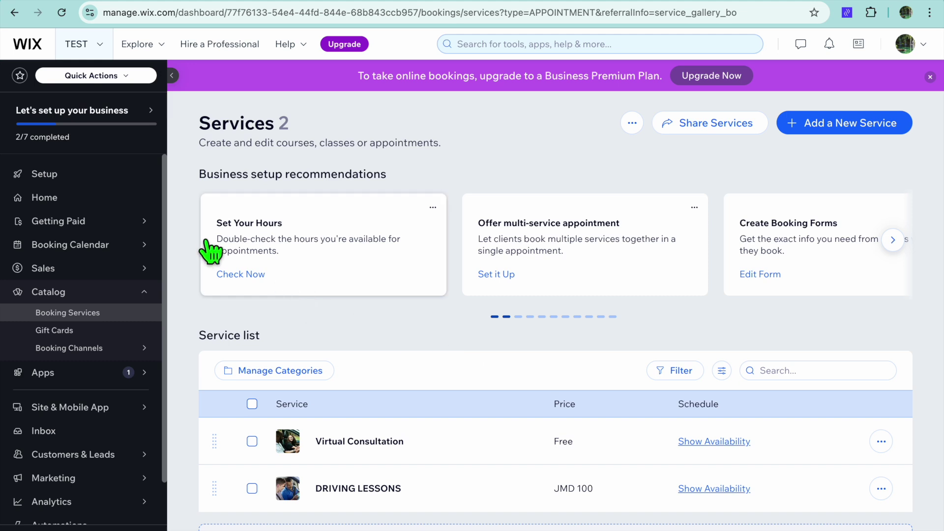
# Step: Go to the site's Getting Paid page and open the options for connecting a payment method
pyautogui.moveTo(103, 224)
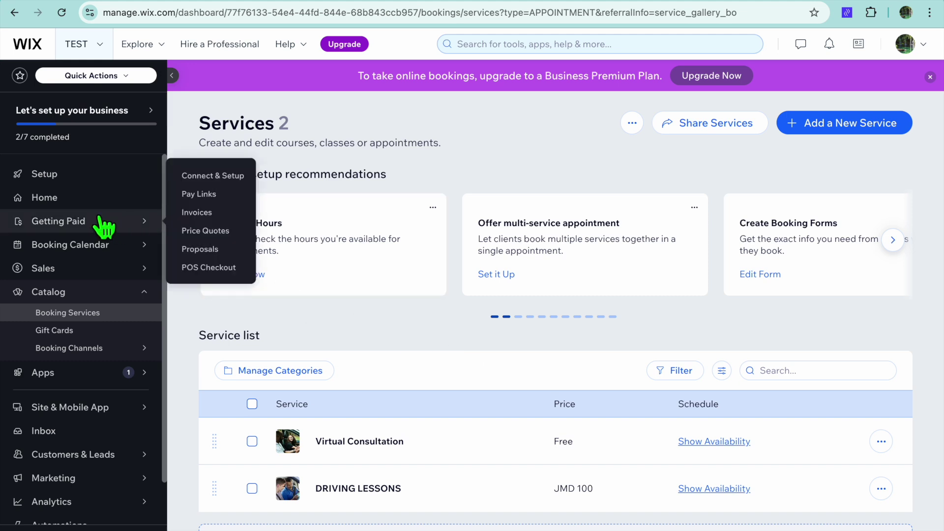
pyautogui.click(76, 225)
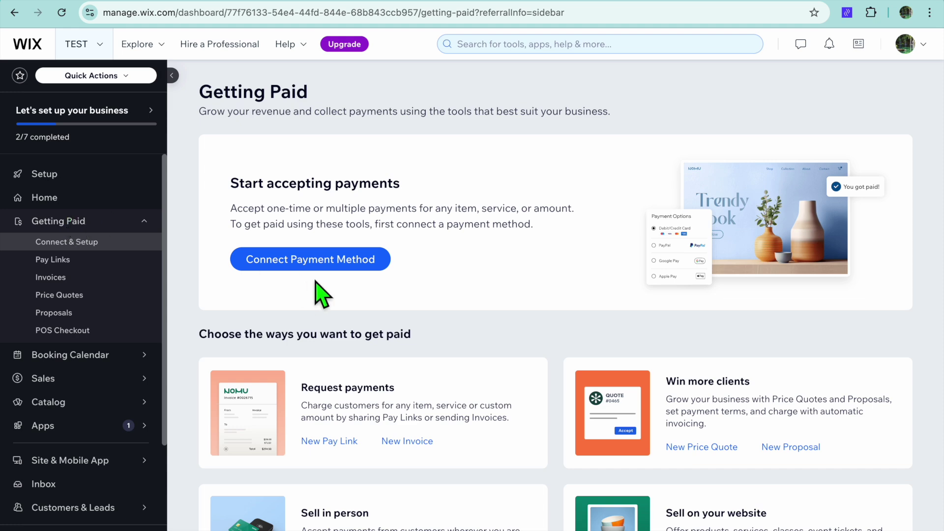
pyautogui.click(321, 260)
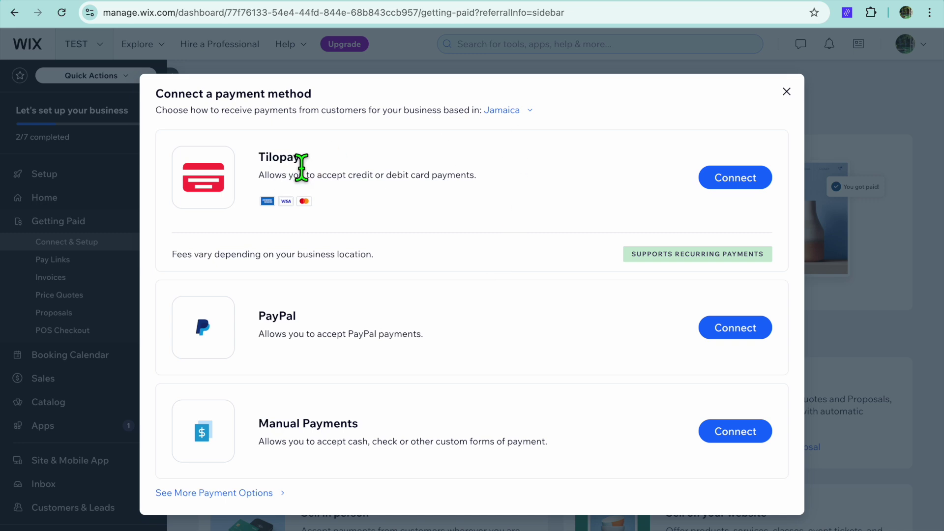
# Step: Change the country where the business is based to United States, found by searching for UNITED
pyautogui.click(502, 111)
pyautogui.click(423, 212)
pyautogui.write('UN')
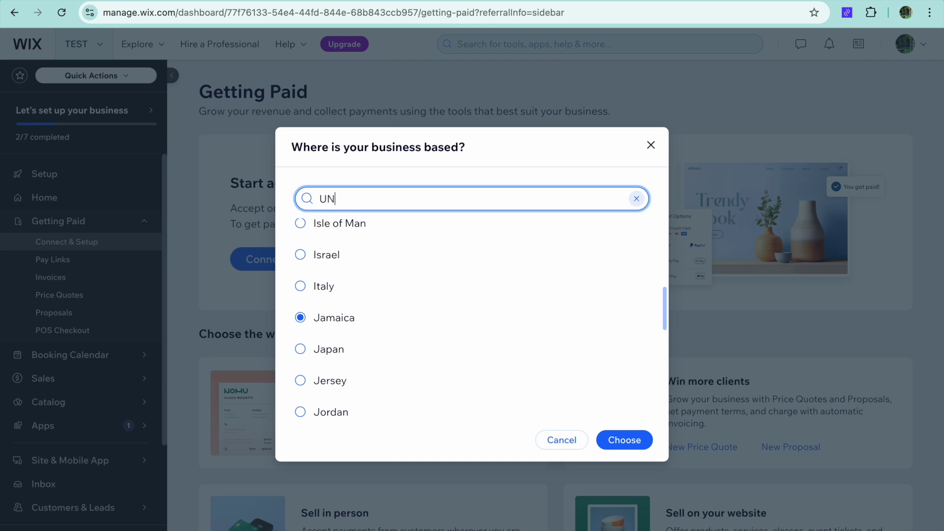
pyautogui.write('ITED')
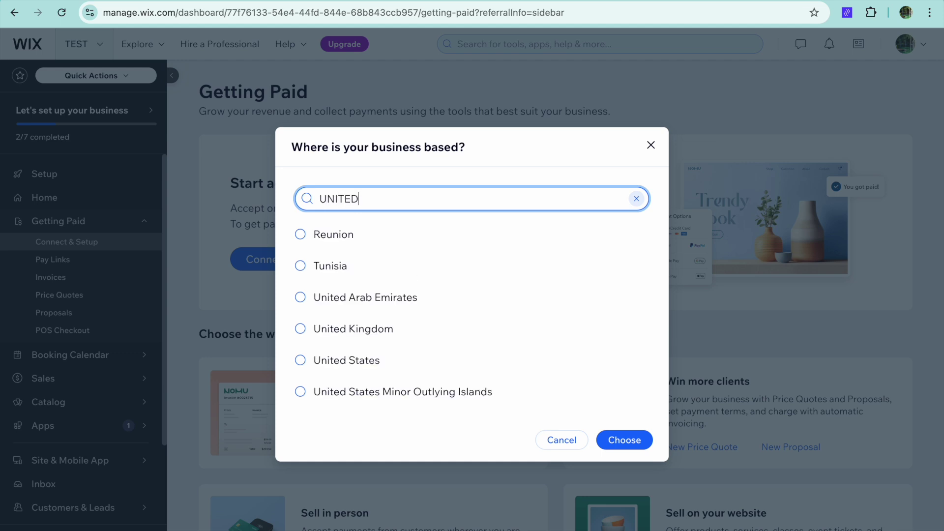
pyautogui.click(364, 297)
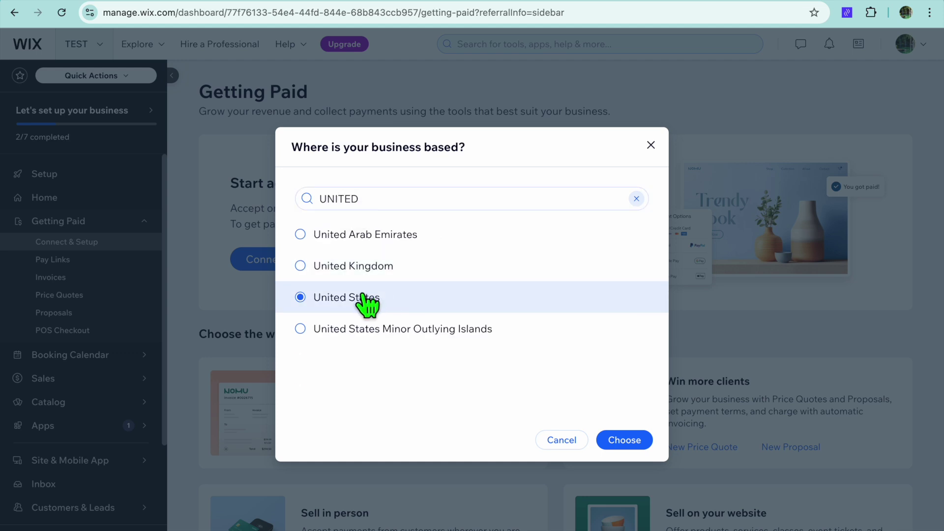
pyautogui.click(633, 439)
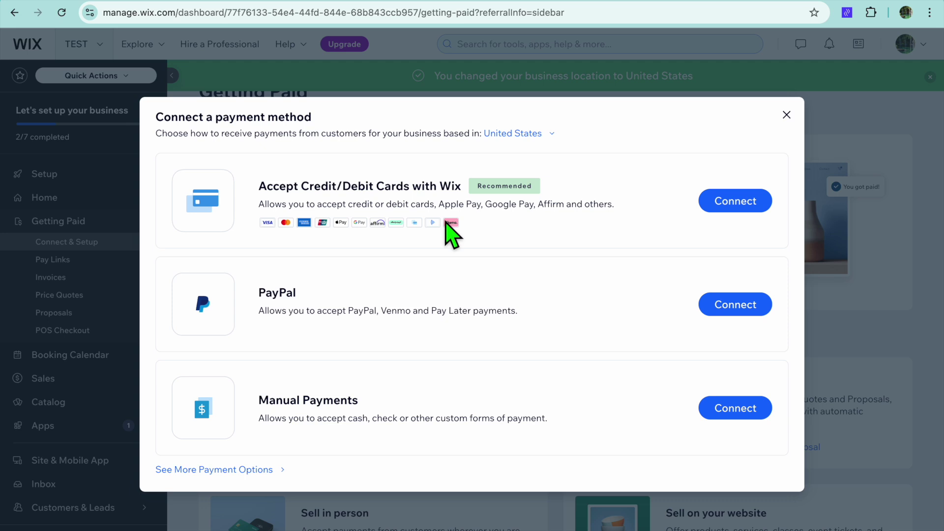
# Step: Open the full list of additional payment options and look through the available providers
pyautogui.click(242, 470)
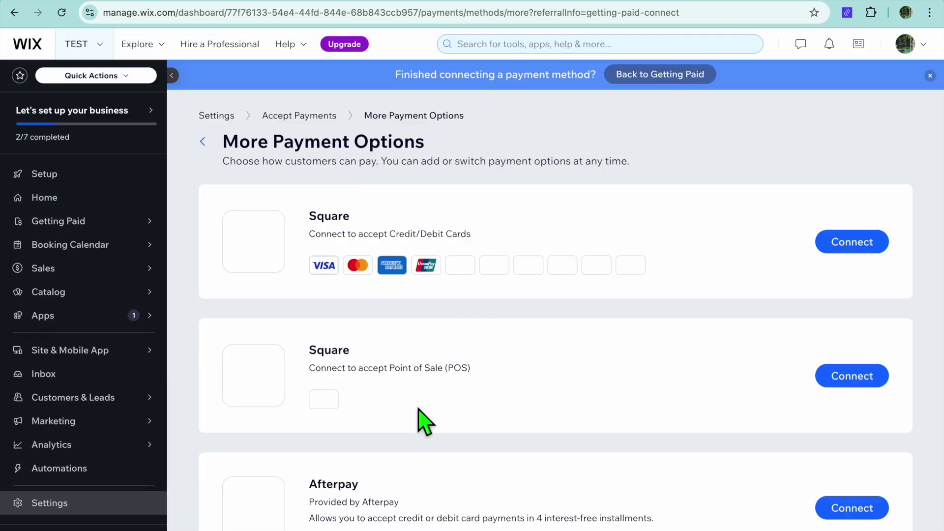
pyautogui.scroll(-1, 424, 421)
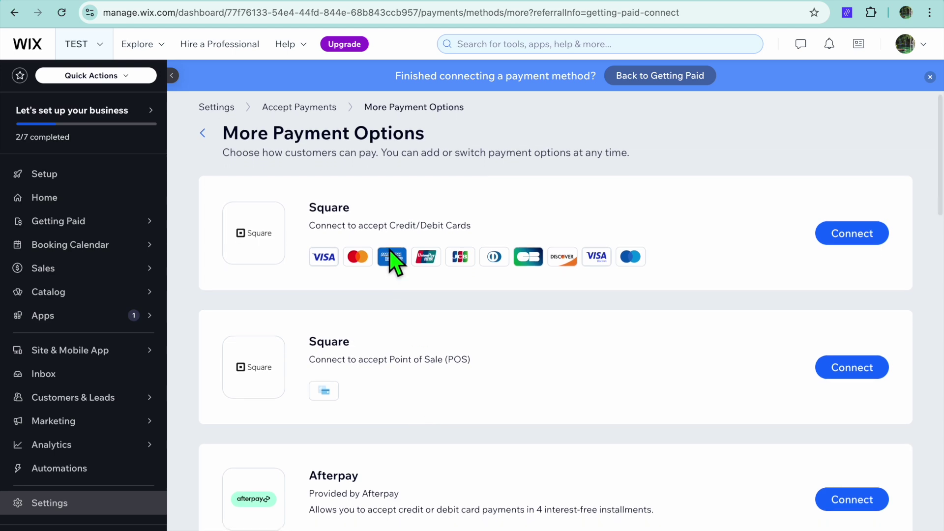
pyautogui.scroll(-13, 411, 374)
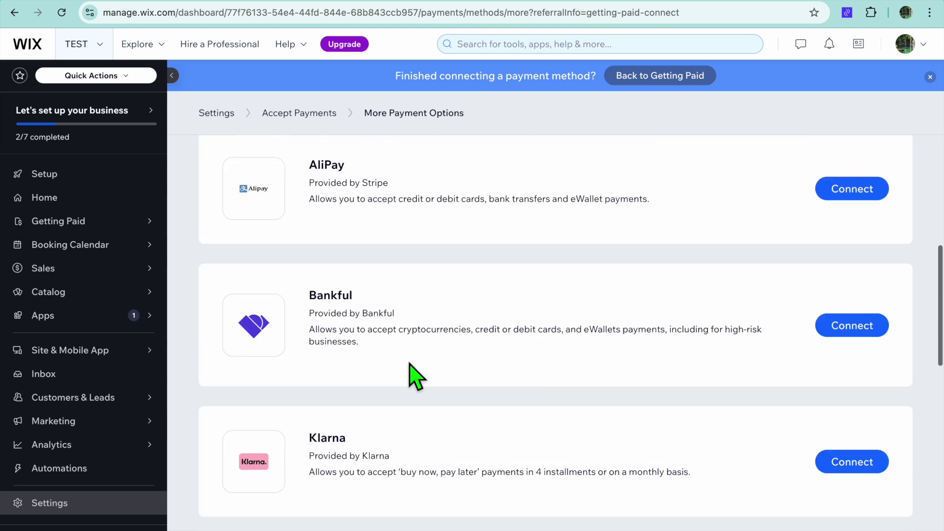
# Step: Review the remaining payment providers, return to the Accept Payments page and confirm United States as the business location
pyautogui.scroll(-13, 415, 376)
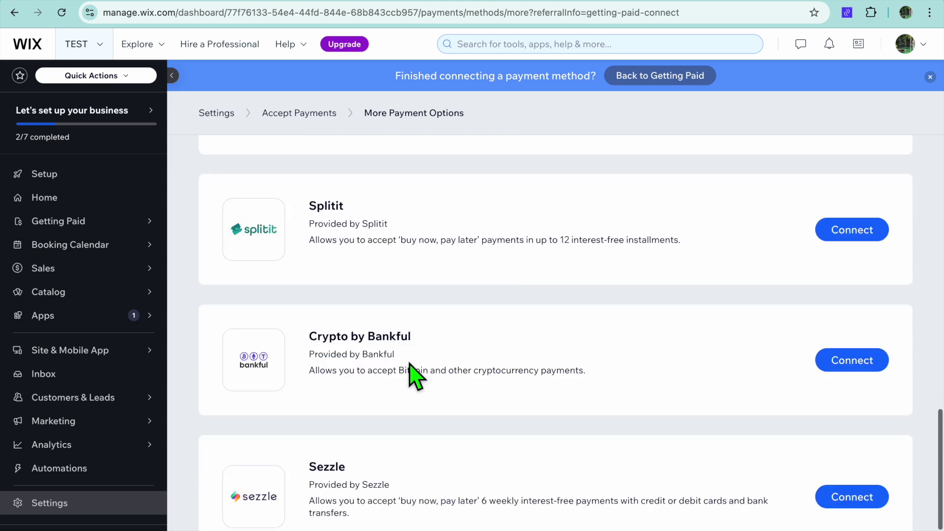
pyautogui.scroll(20, 410, 365)
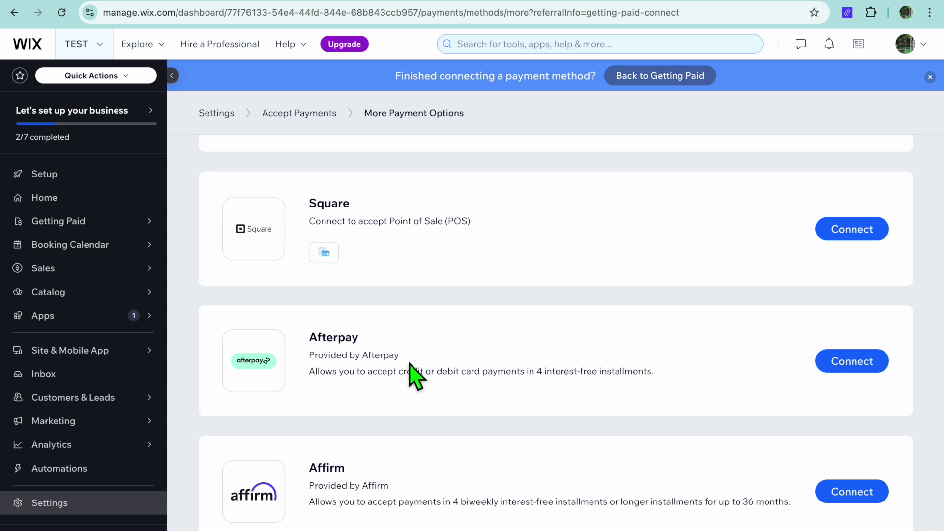
pyautogui.scroll(3, 415, 376)
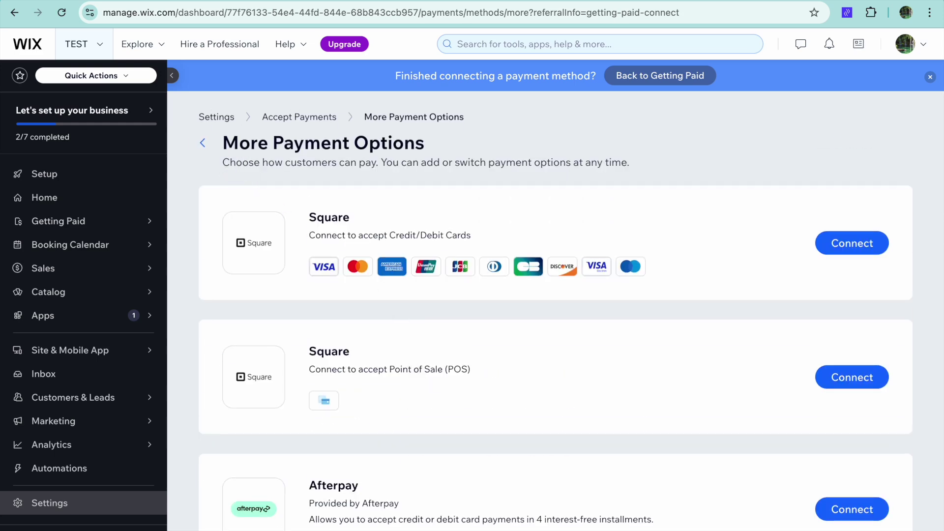
pyautogui.click(203, 144)
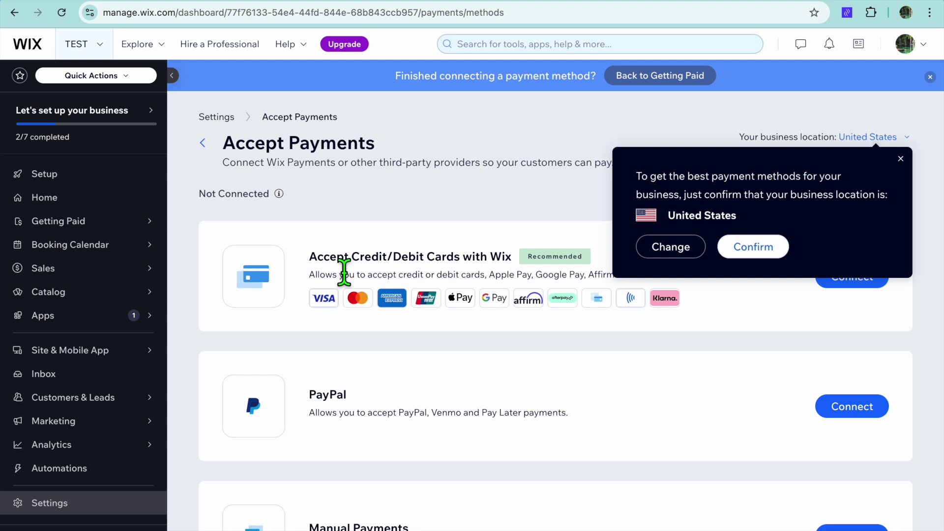
pyautogui.click(763, 247)
pyautogui.scroll(-2, 639, 374)
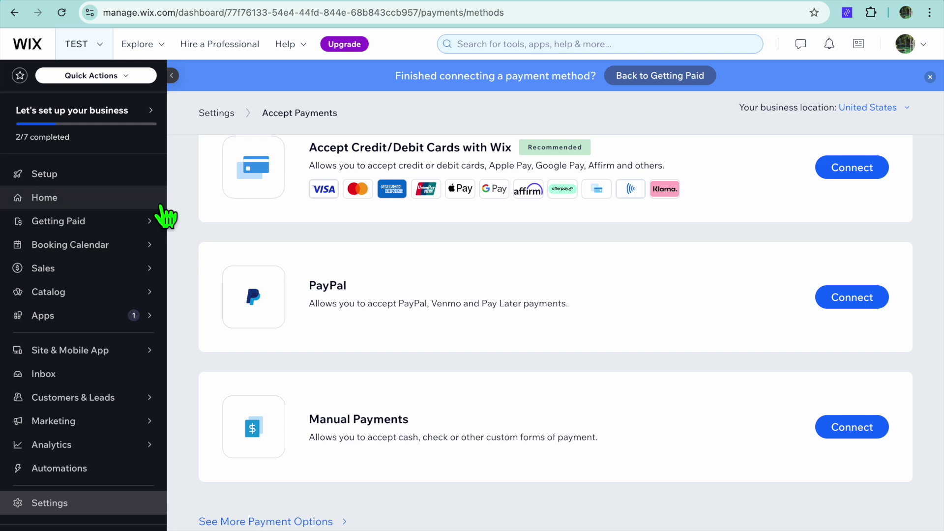
# Step: Start designing the site from its business setup page, choosing to customize a template
pyautogui.click(97, 177)
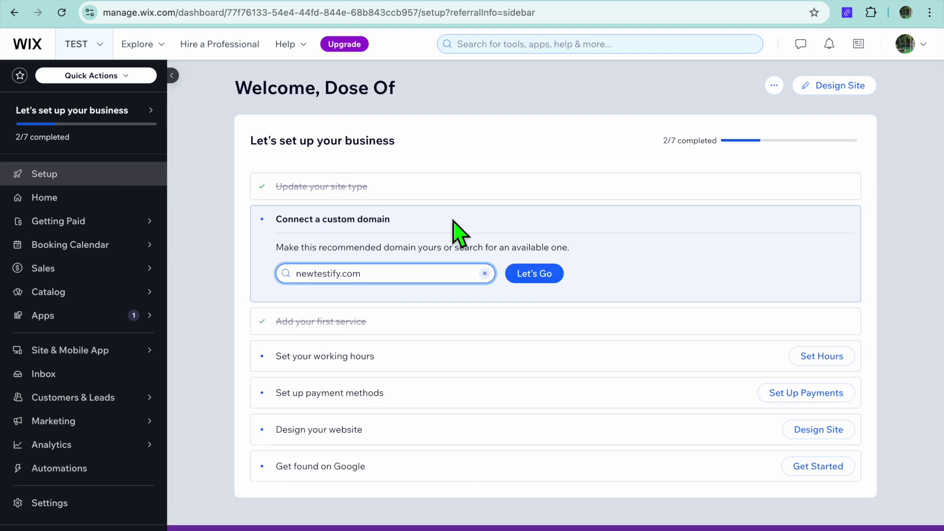
pyautogui.click(839, 91)
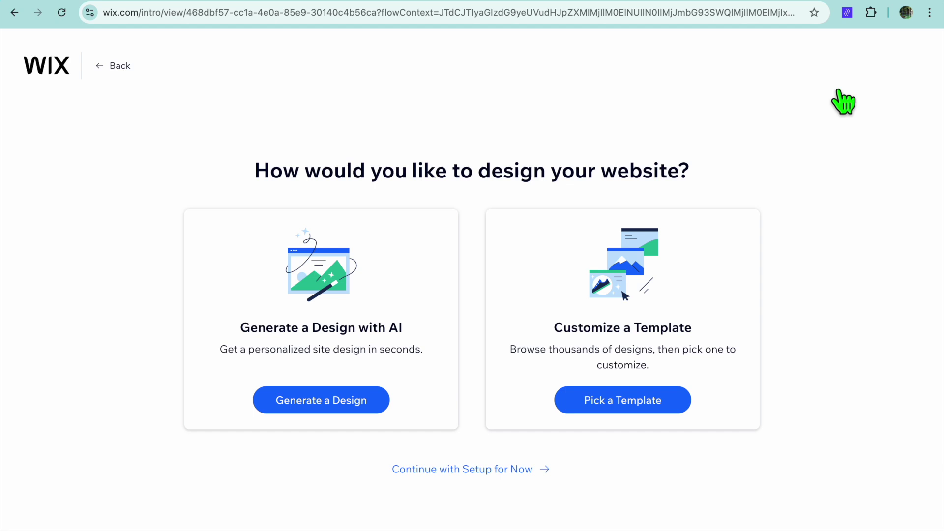
pyautogui.click(653, 410)
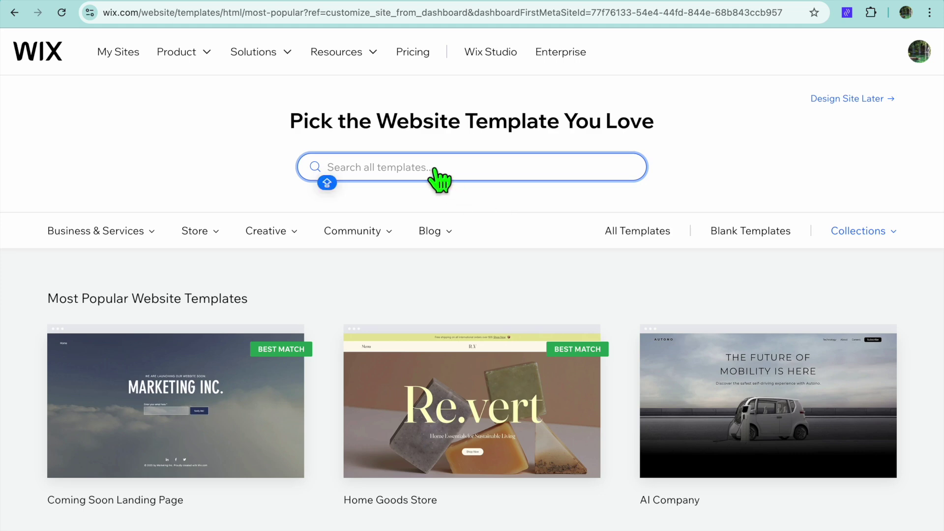
# Step: Search the website templates for Driving Instructor, using the suggestion offered for DRIVING
pyautogui.write('DRI')
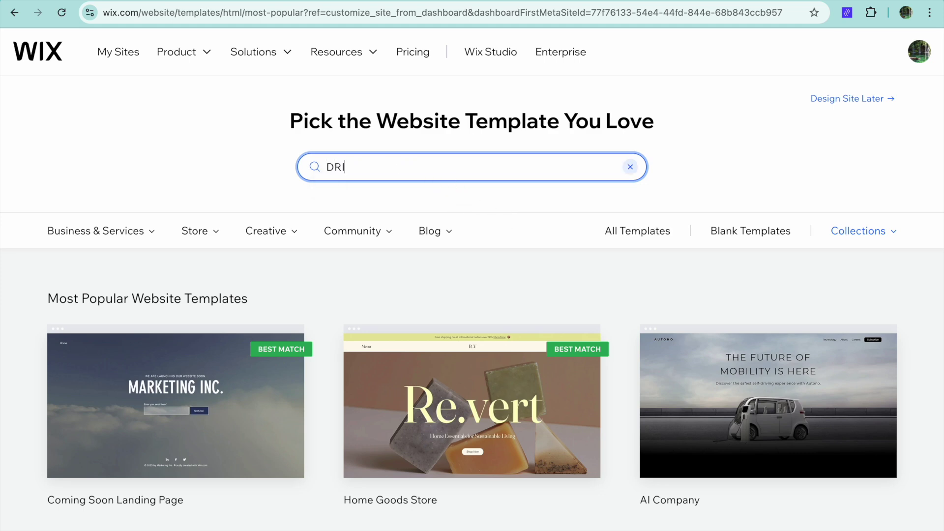
pyautogui.write('VING')
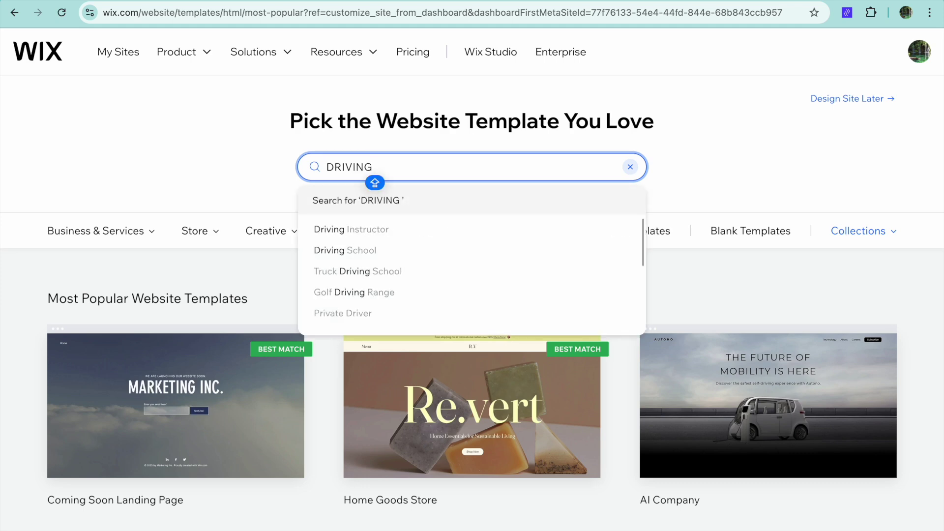
pyautogui.click(389, 231)
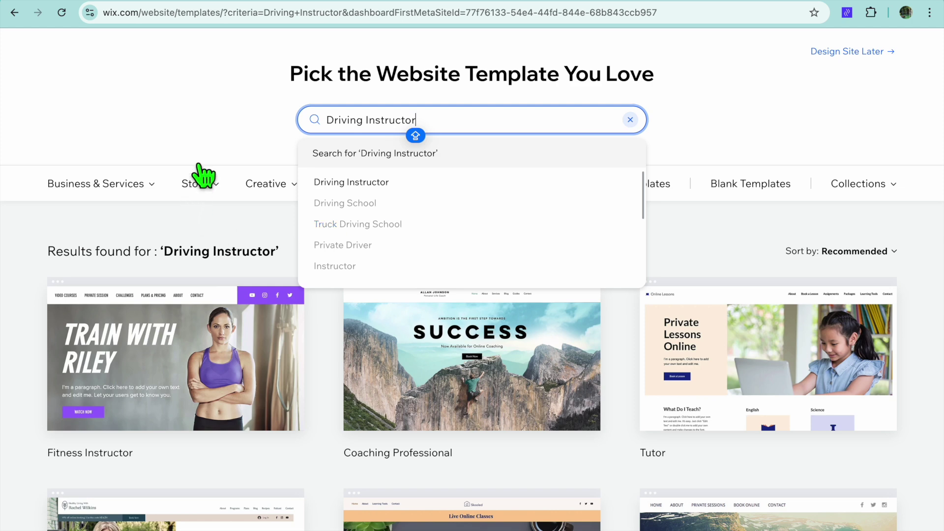
pyautogui.click(216, 140)
# Step: Browse the template results, open the Coaching Professional template with the SUCCESS headline in the editor, and dismiss the AI content offer
pyautogui.scroll(-6, 269, 147)
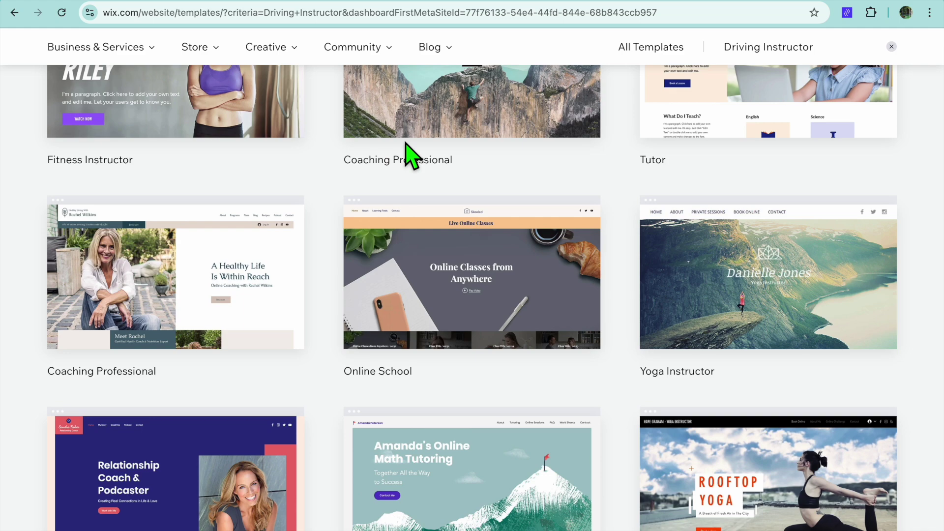
pyautogui.scroll(-5, 405, 143)
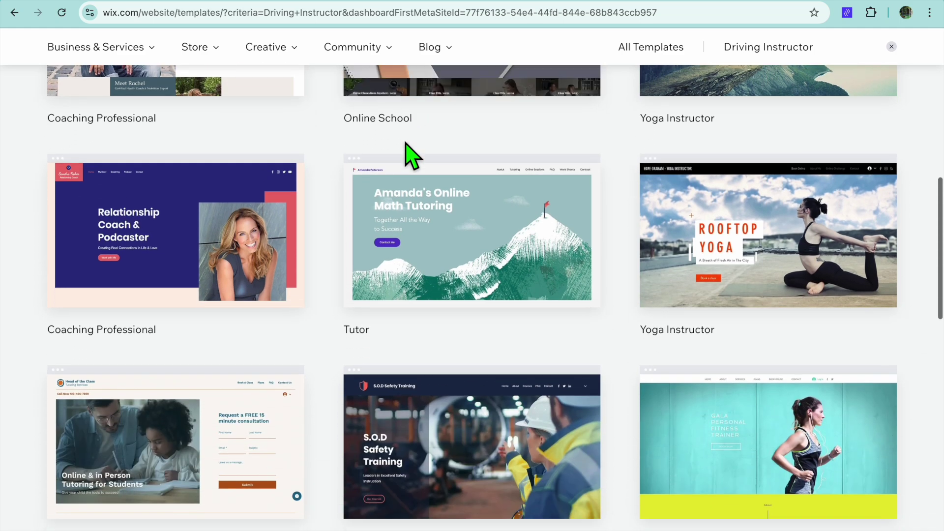
pyautogui.scroll(-4, 405, 142)
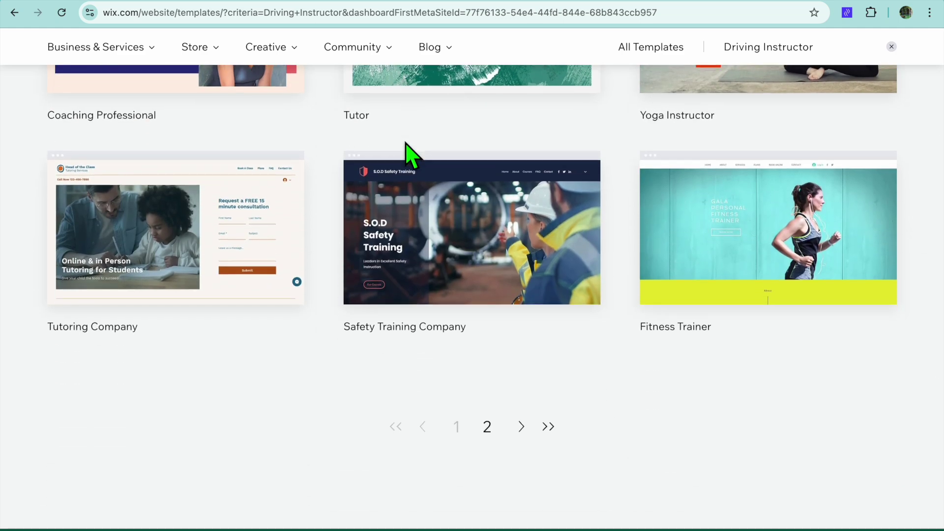
pyautogui.scroll(10, 408, 155)
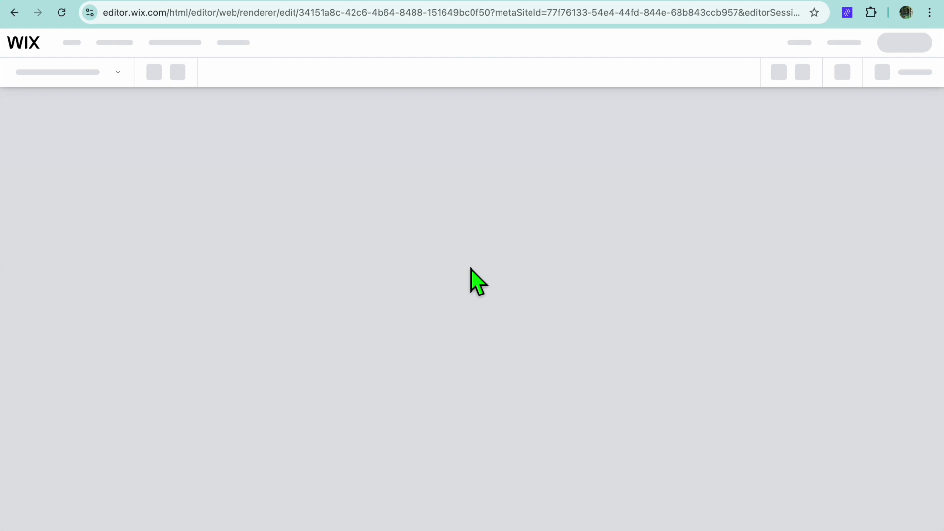
pyautogui.click(426, 260)
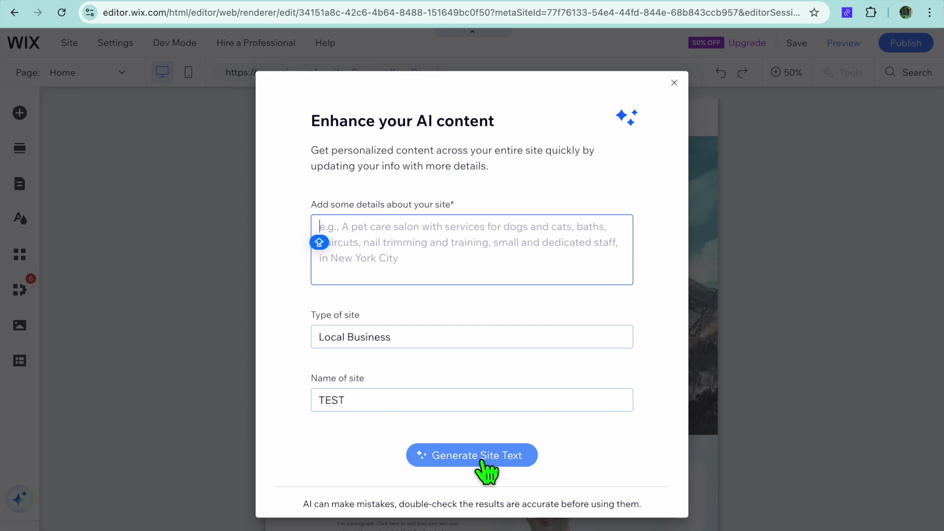
pyautogui.click(675, 83)
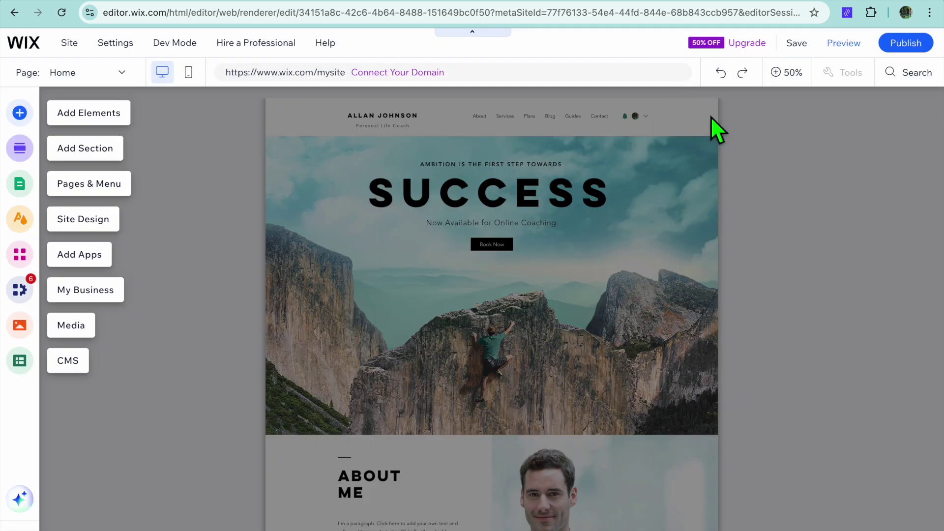
# Step: Replace the name in the site header with DRIVING SCHOOL using Quick Edit
pyautogui.click(786, 72)
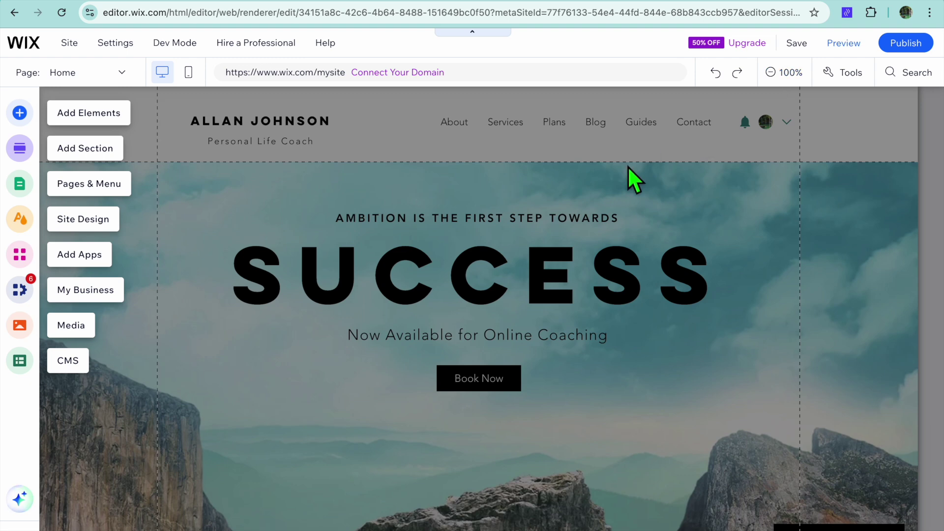
pyautogui.click(316, 131)
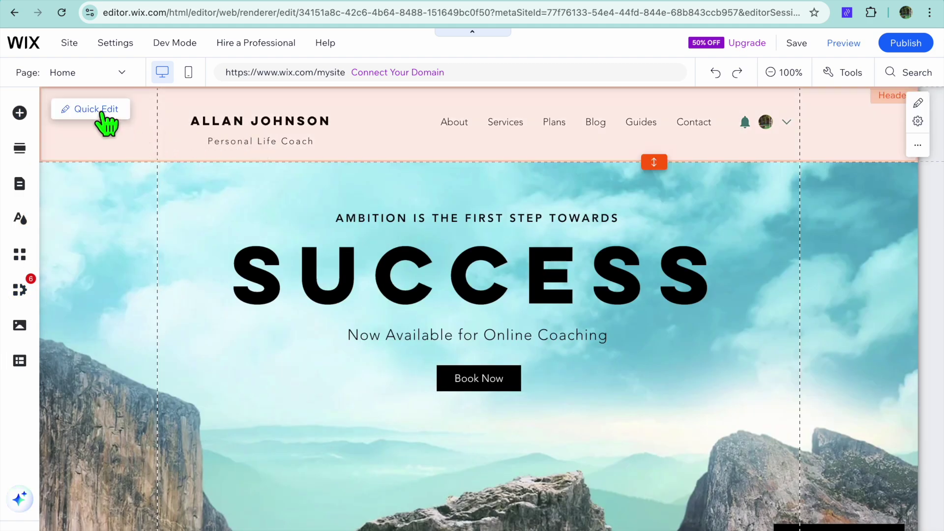
pyautogui.click(100, 112)
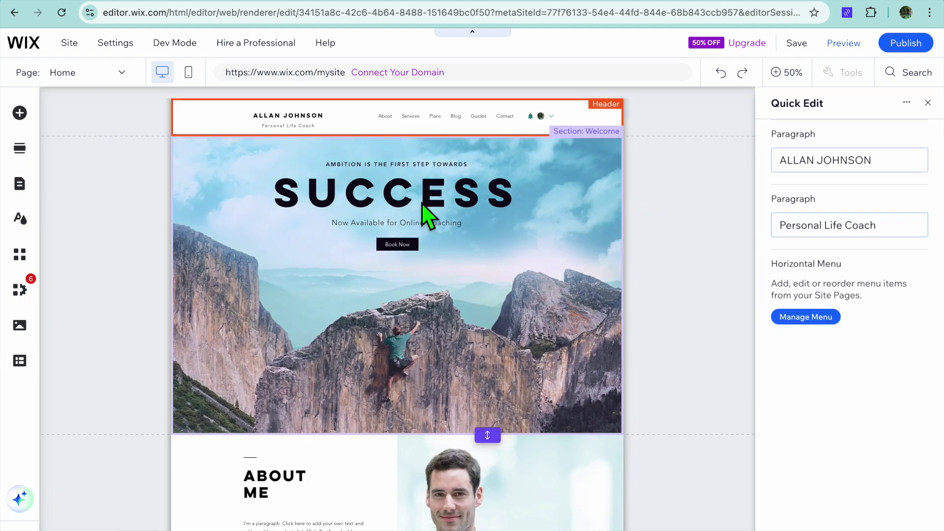
pyautogui.click(878, 164)
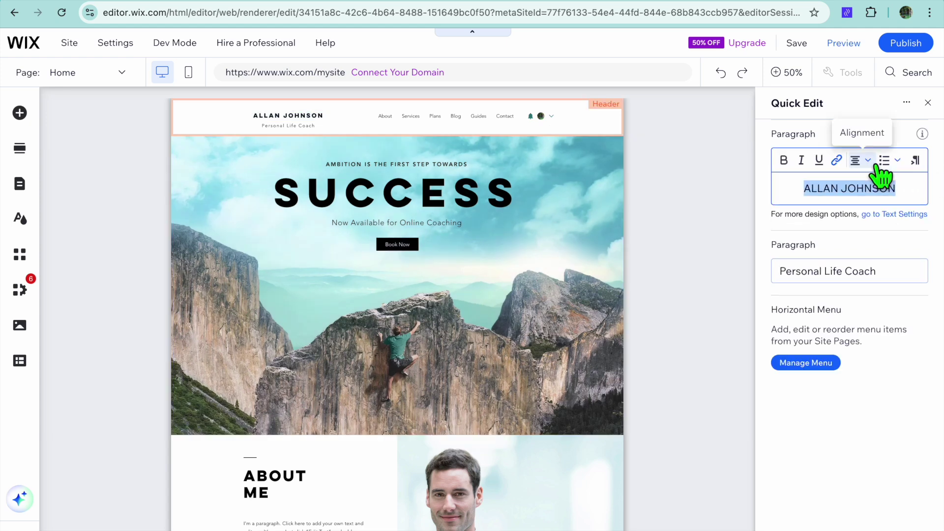
pyautogui.write('DRIVING')
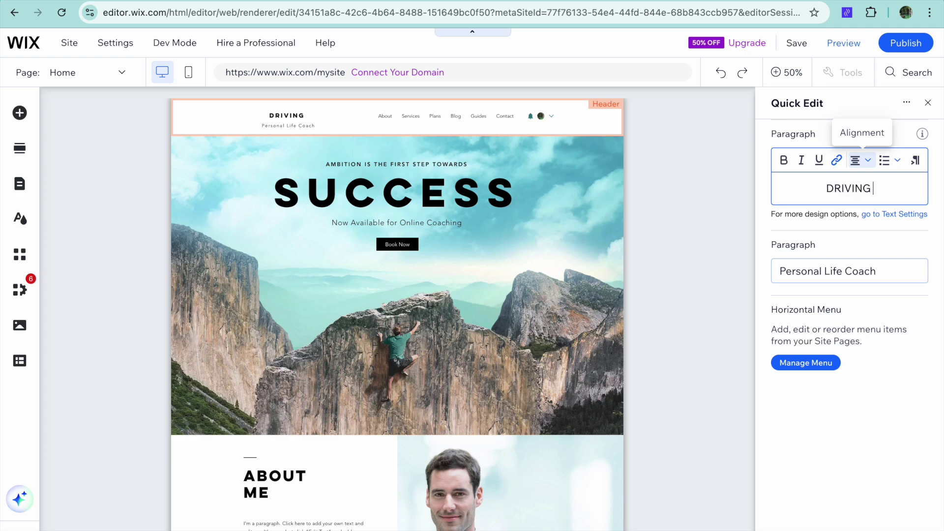
pyautogui.write(' SCHOOL')
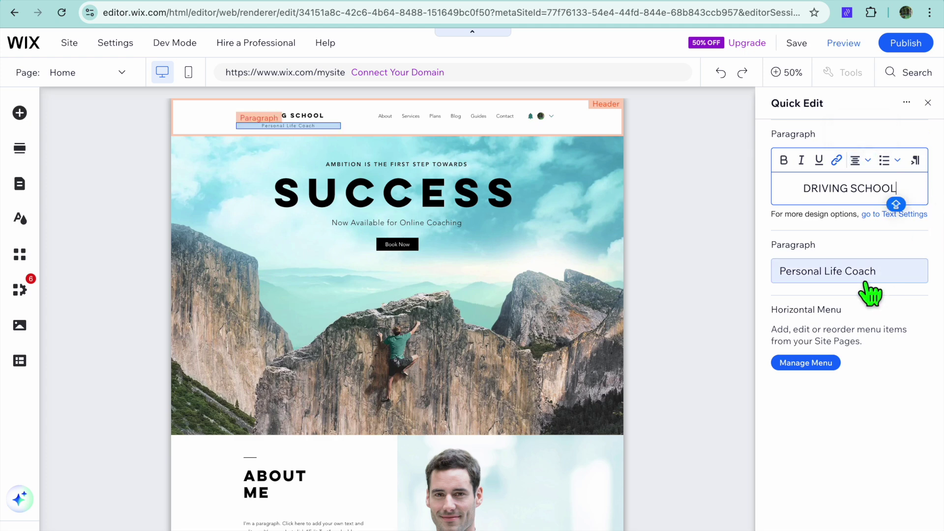
# Step: Delete the Personal Life Coach tagline from the header and close Quick Edit
pyautogui.click(878, 276)
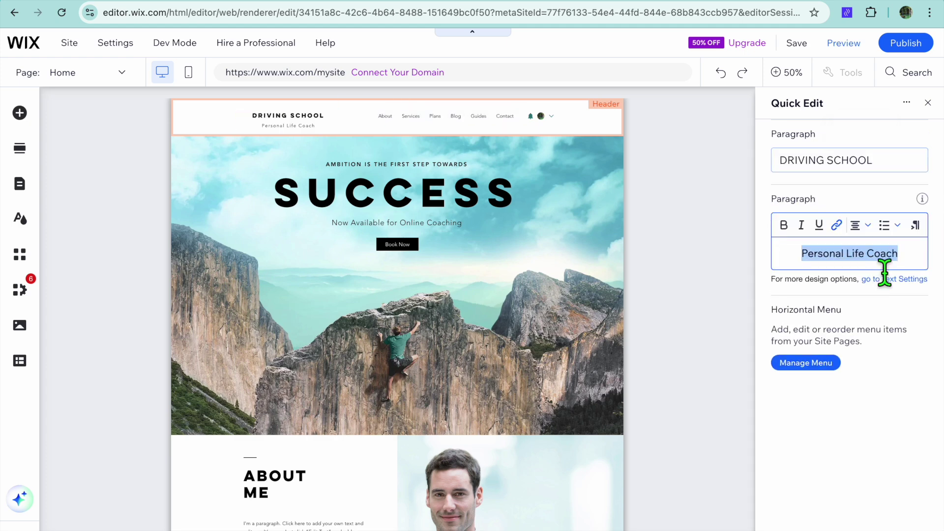
pyautogui.press('BackSpace')
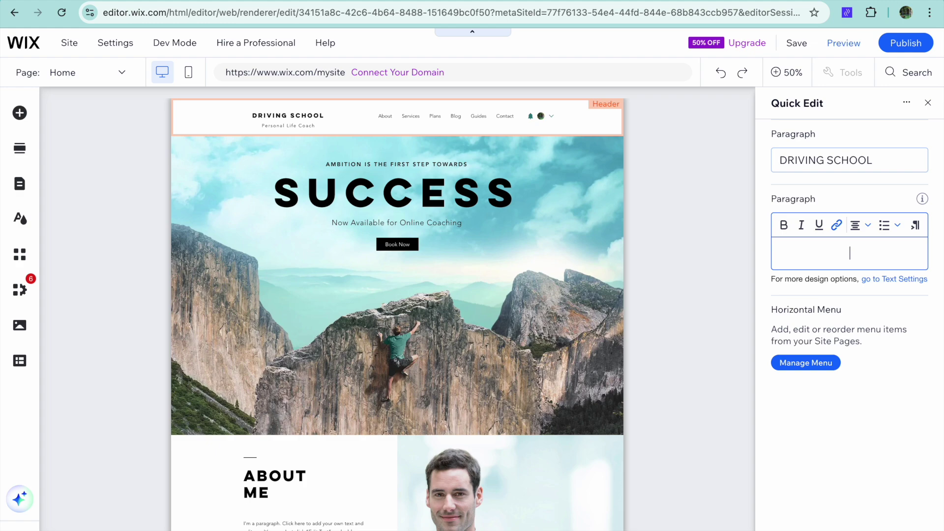
pyautogui.click(927, 102)
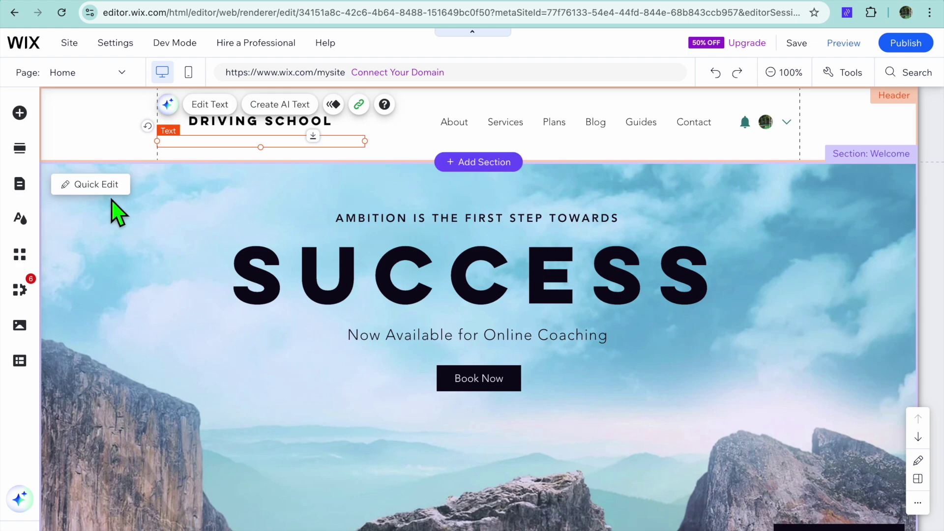
# Step: Replace the Welcome section's background with the Wix image of a man and a woman talking in a car, found by searching for DRIVING
pyautogui.click(95, 185)
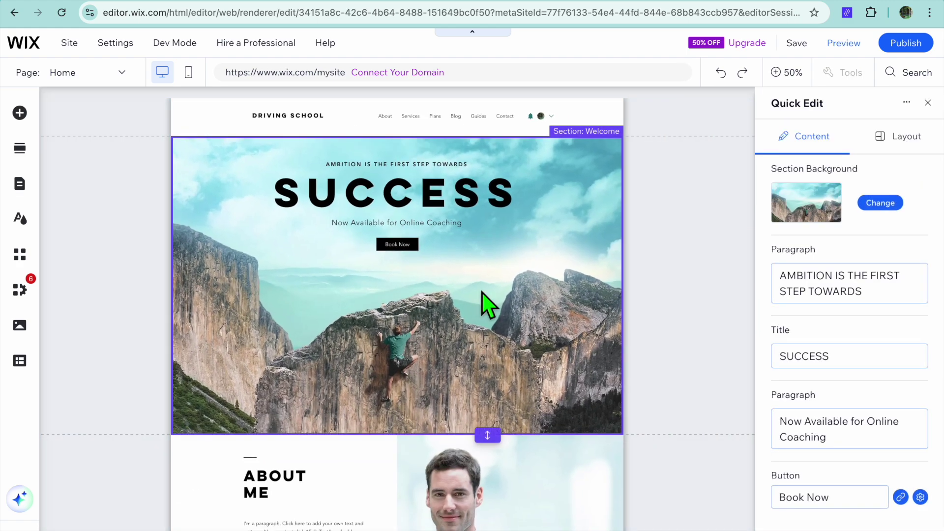
pyautogui.click(880, 203)
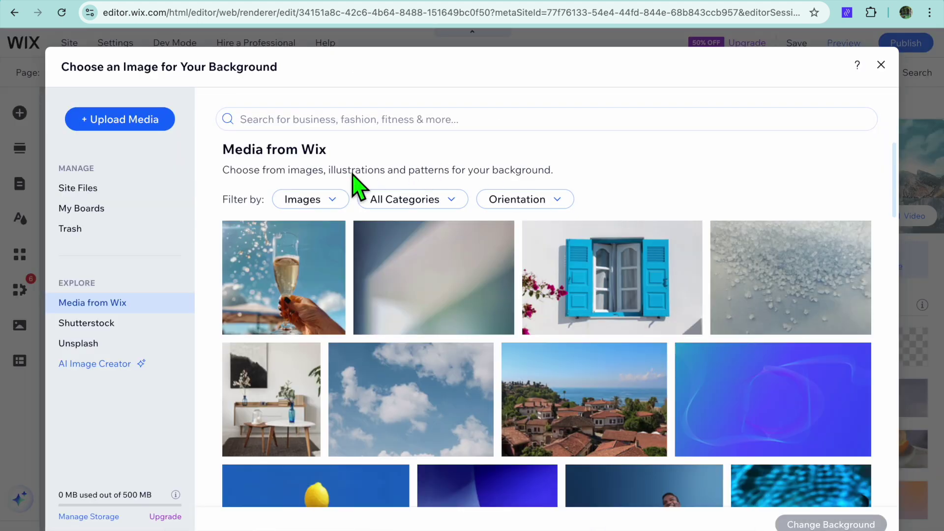
pyautogui.click(340, 125)
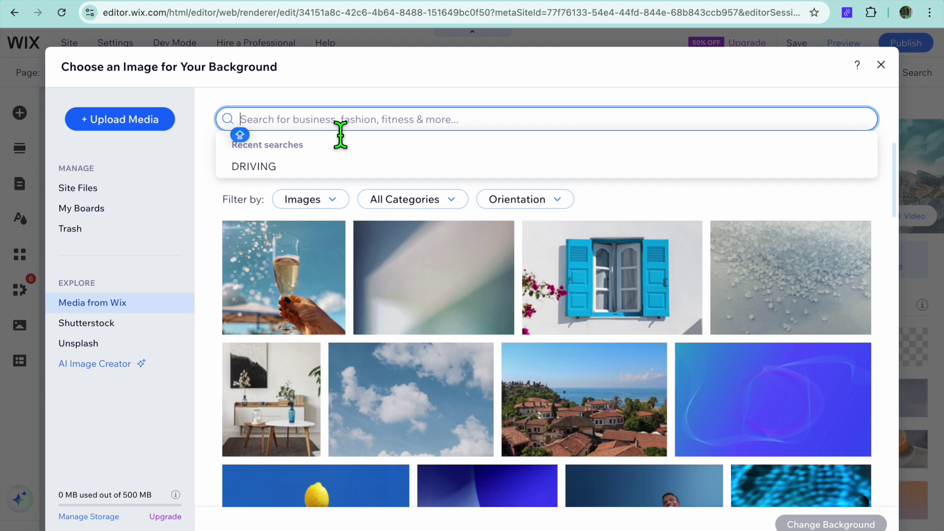
pyautogui.click(325, 166)
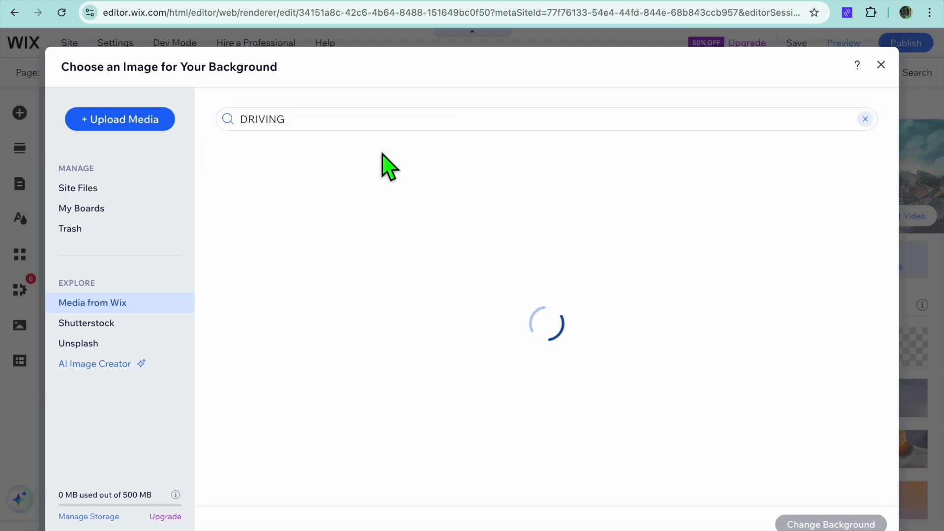
pyautogui.scroll(-3, 522, 360)
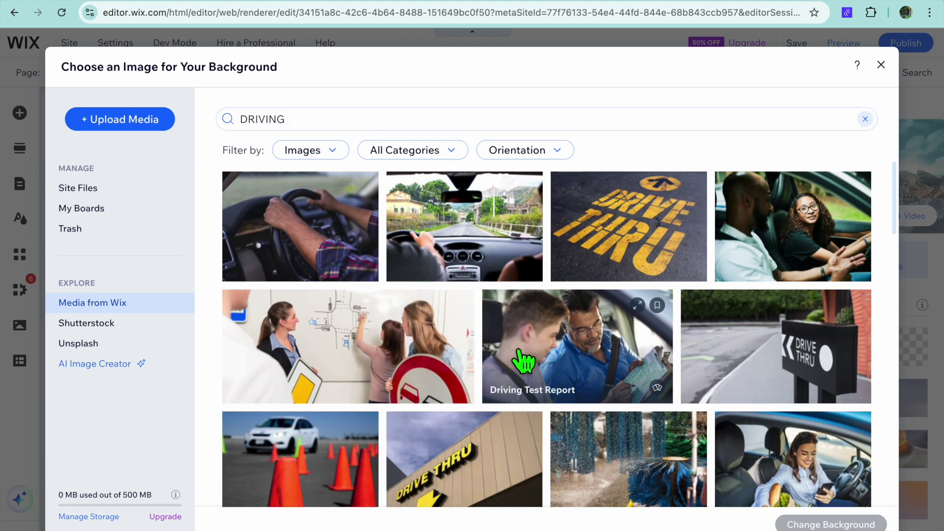
pyautogui.scroll(-10, 521, 359)
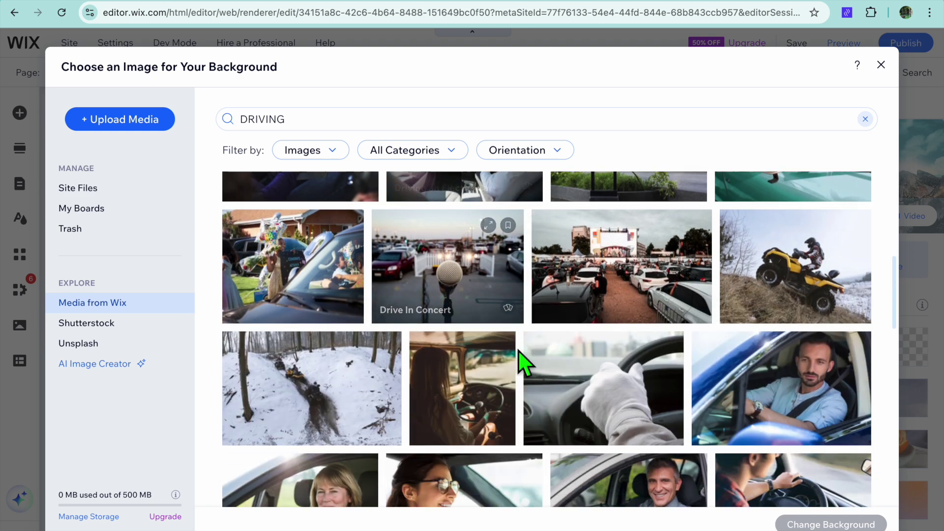
pyautogui.scroll(15, 521, 359)
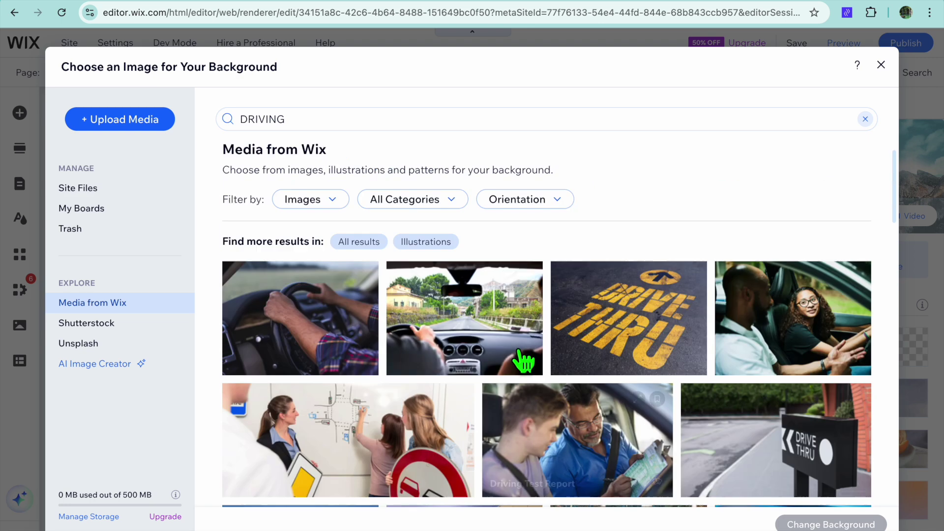
pyautogui.click(816, 320)
pyautogui.click(830, 524)
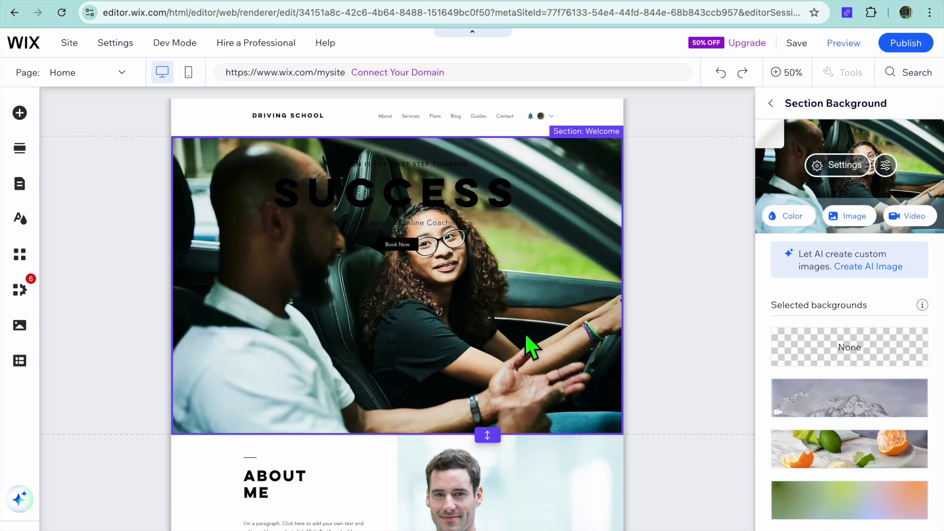
pyautogui.scroll(-6, 526, 335)
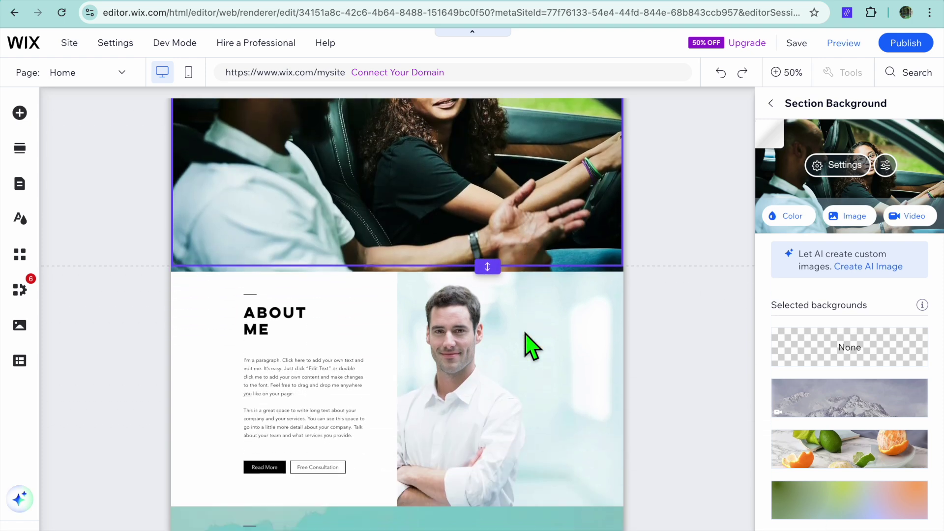
# Step: Select the Home page's ABOUT ME section and review its editable title, paragraph, buttons and column background in Quick Edit
pyautogui.click(491, 249)
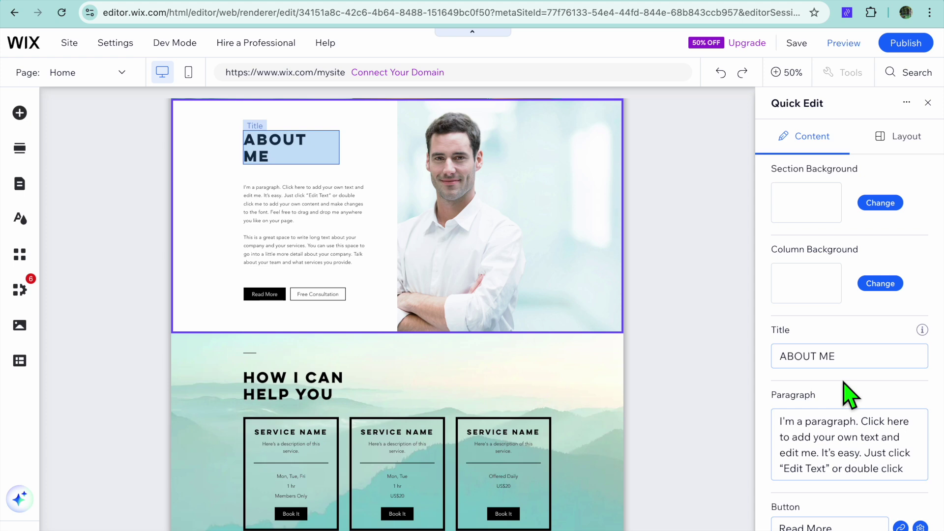
pyautogui.scroll(-3, 850, 393)
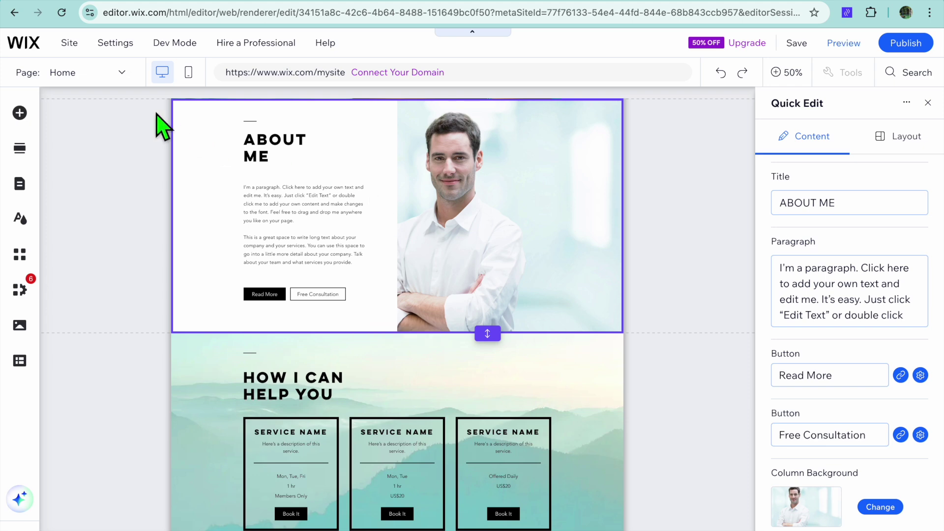
# Step: Switch to the Services page and select its Book a Service section, after checking the Page Title section
pyautogui.click(114, 74)
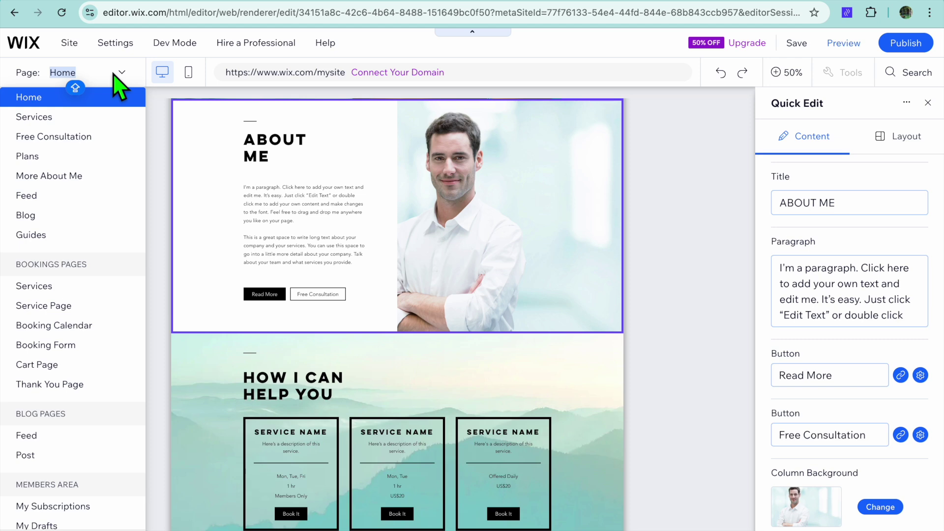
pyautogui.click(68, 117)
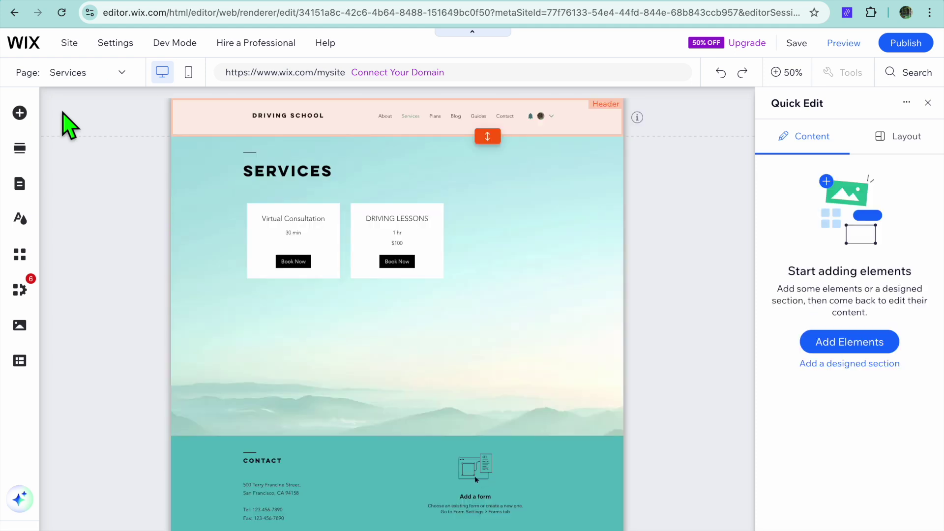
pyautogui.click(235, 193)
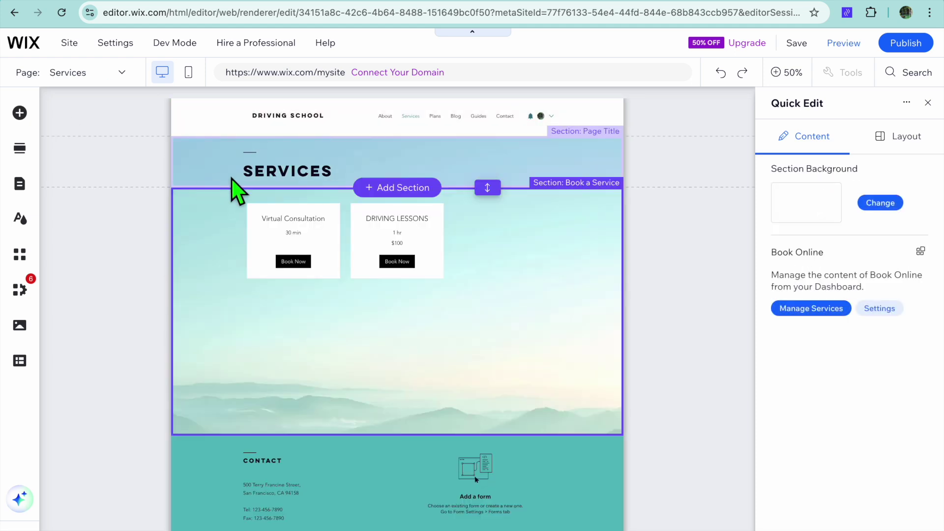
pyautogui.click(238, 169)
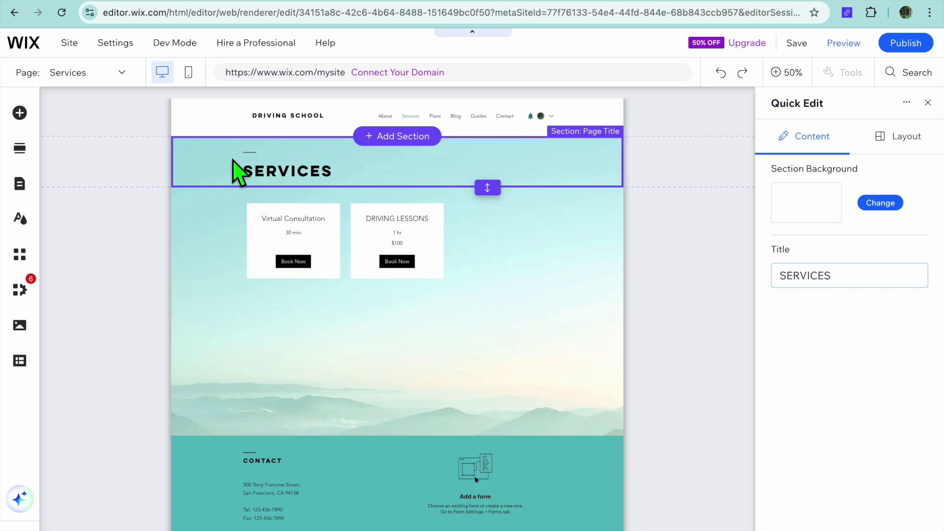
pyautogui.click(243, 202)
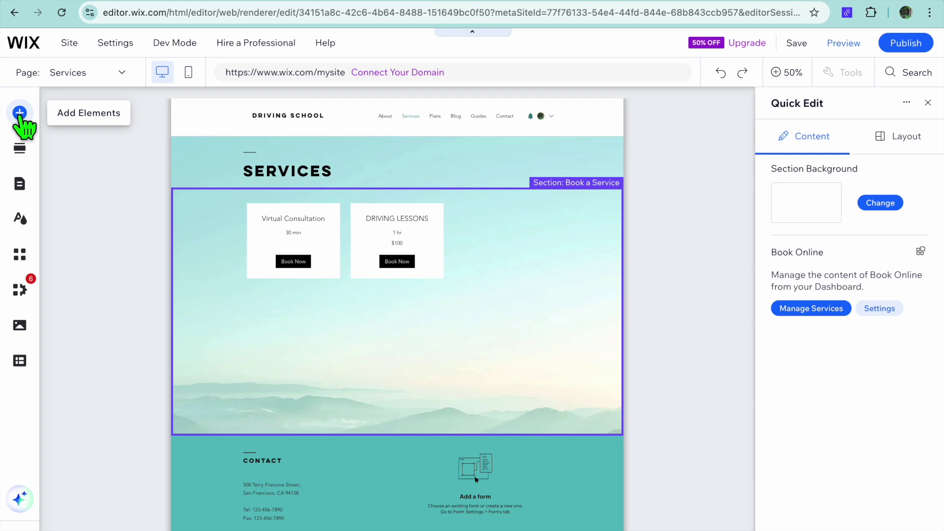
# Step: Add the free Wix image of canal-side buildings to the Services page, below the service cards
pyautogui.click(19, 113)
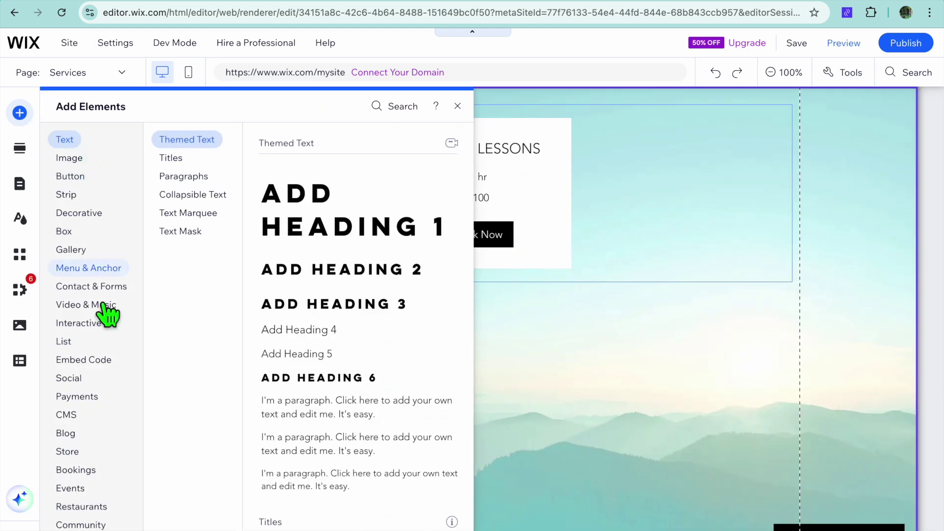
pyautogui.click(70, 178)
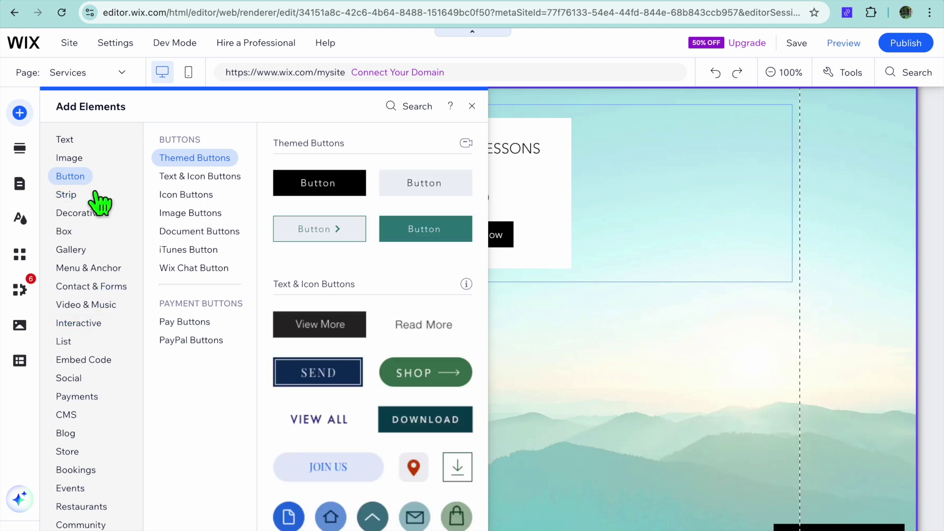
pyautogui.click(94, 266)
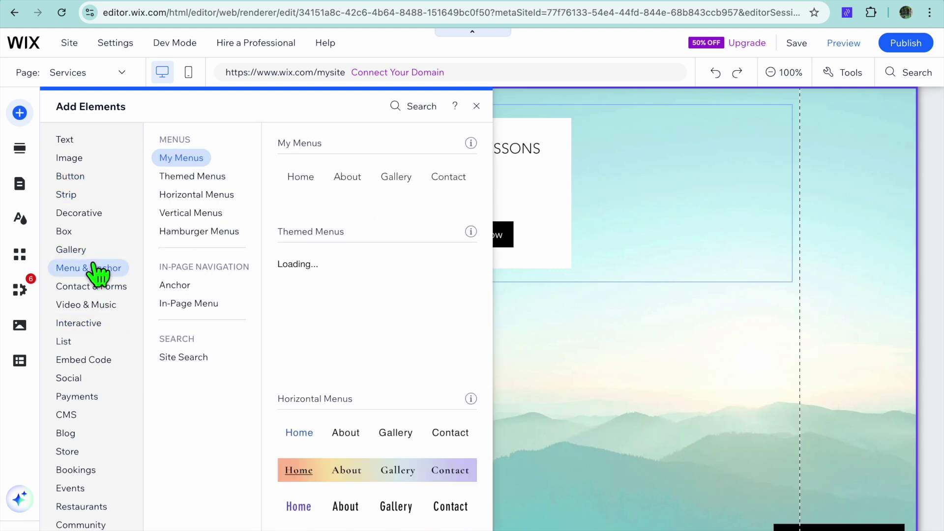
pyautogui.click(72, 159)
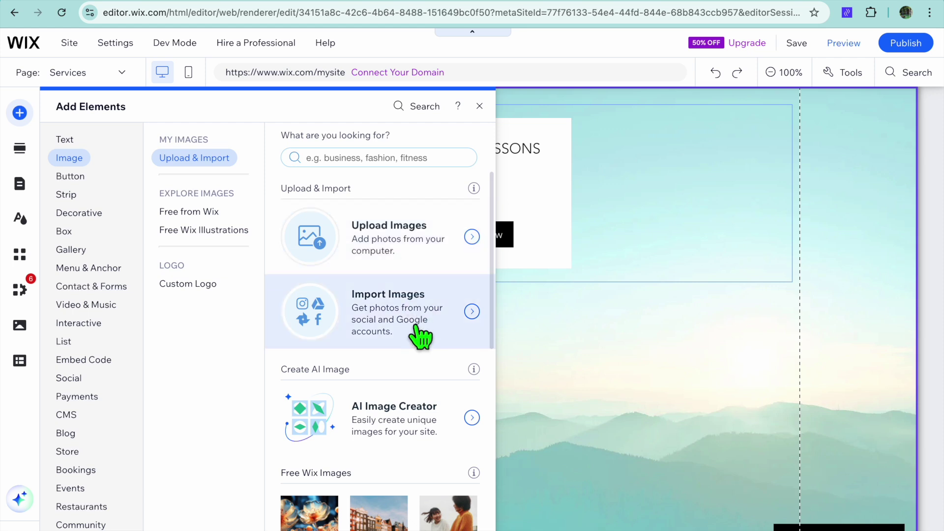
pyautogui.scroll(-1, 402, 322)
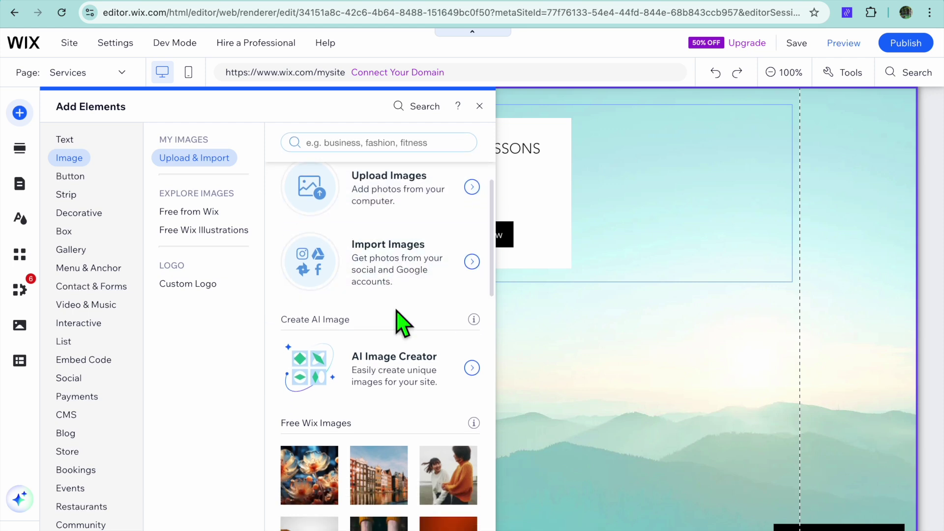
pyautogui.scroll(-4, 397, 314)
pyautogui.moveTo(401, 319)
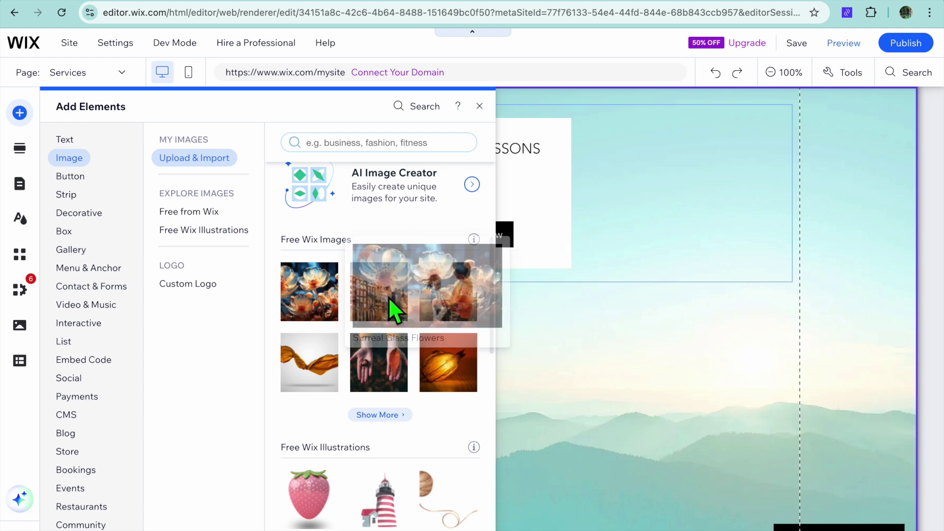
pyautogui.moveTo(392, 307); pyautogui.dragTo(545, 431)
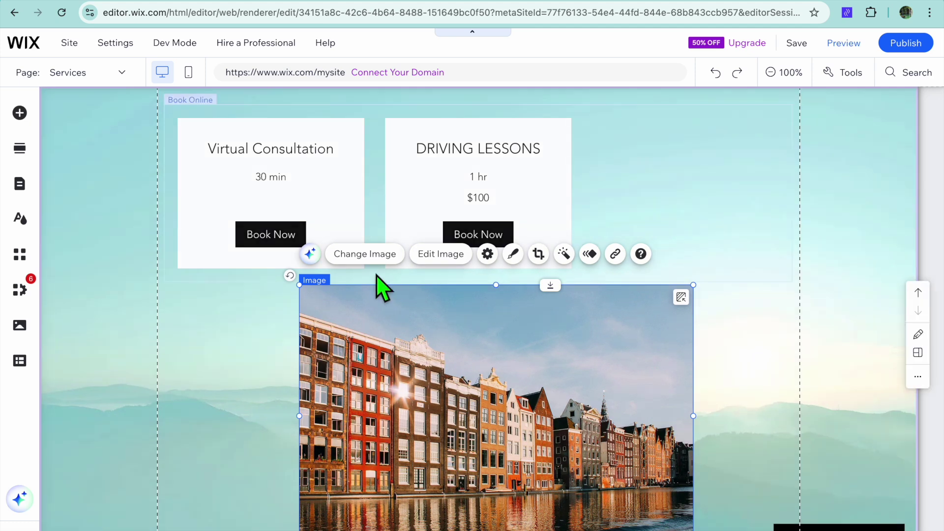
# Step: Replace the new image with the Wix image titled Driving School, showing orange cones and a white car, found by searching for DRIVING
pyautogui.click(366, 253)
pyautogui.click(345, 122)
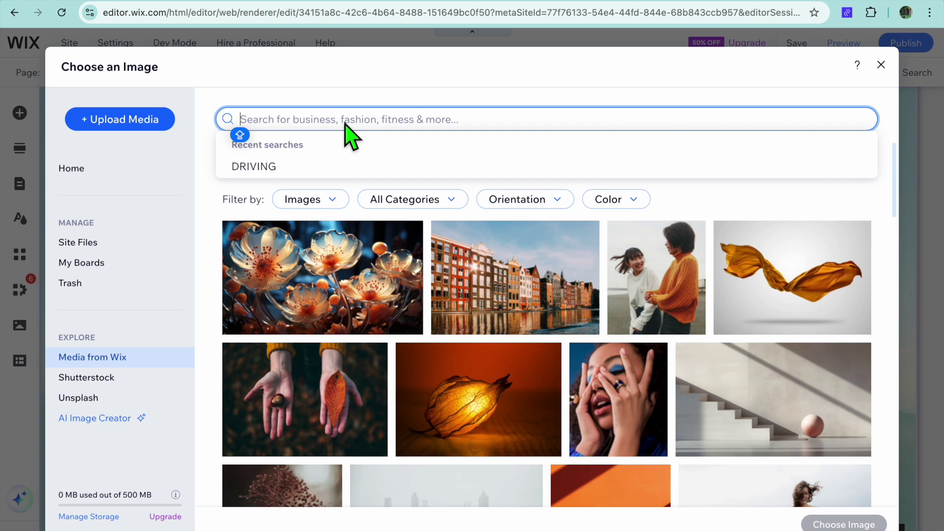
pyautogui.click(312, 167)
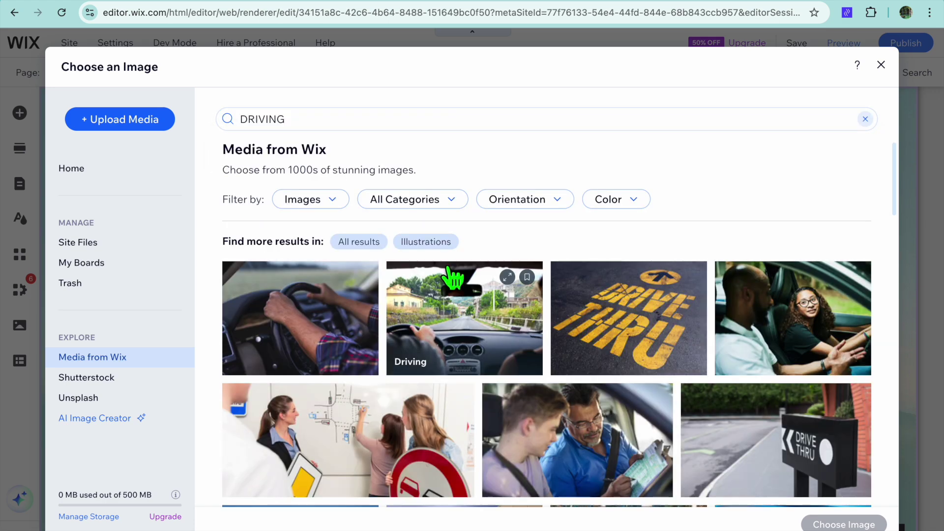
pyautogui.scroll(-8, 450, 275)
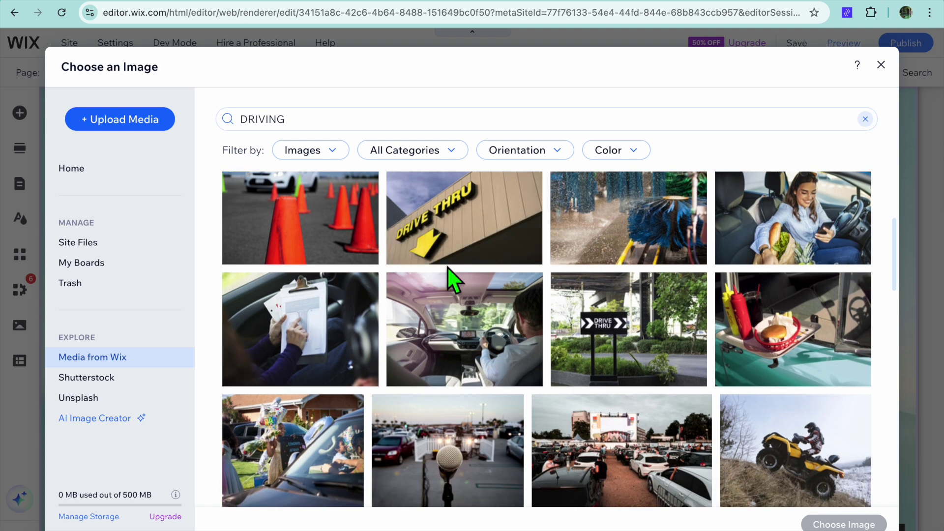
pyautogui.click(331, 249)
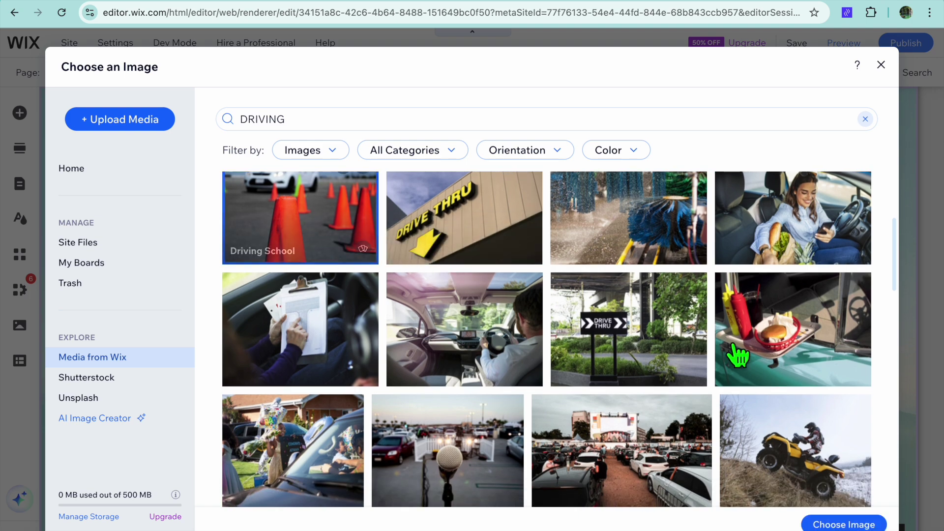
pyautogui.click(843, 524)
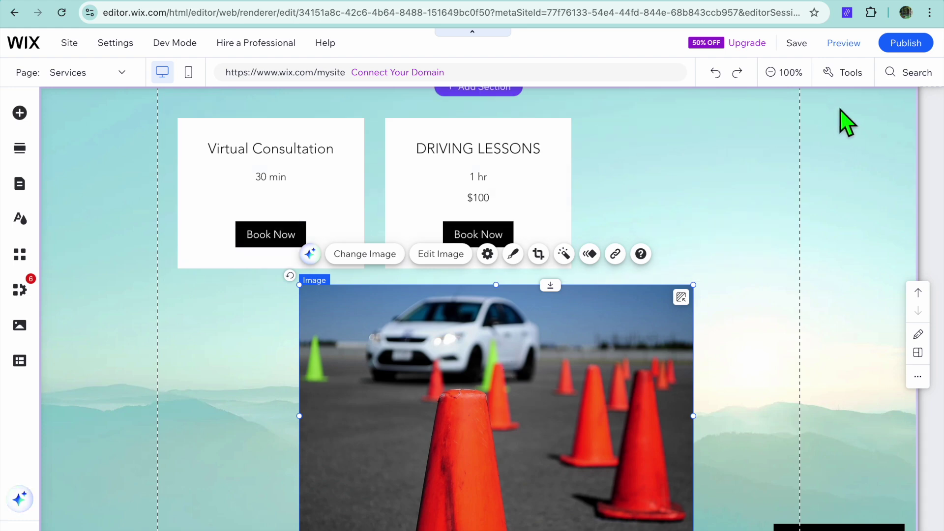
# Step: Preview the site and check its home page and Services page
pyautogui.click(844, 44)
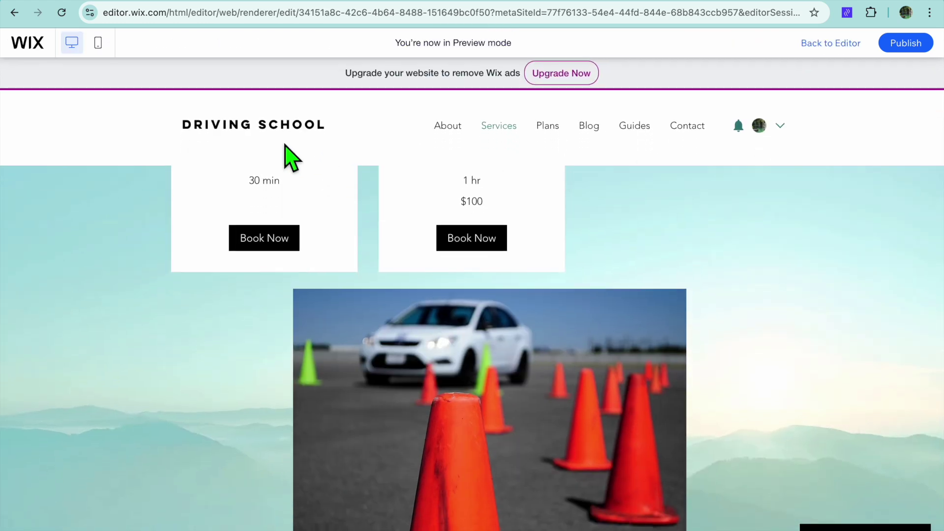
pyautogui.click(271, 126)
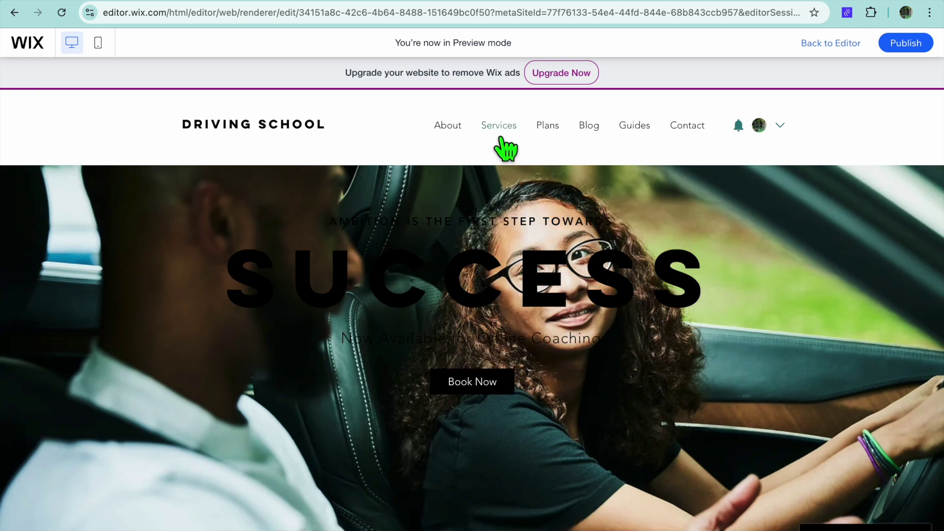
pyautogui.click(501, 138)
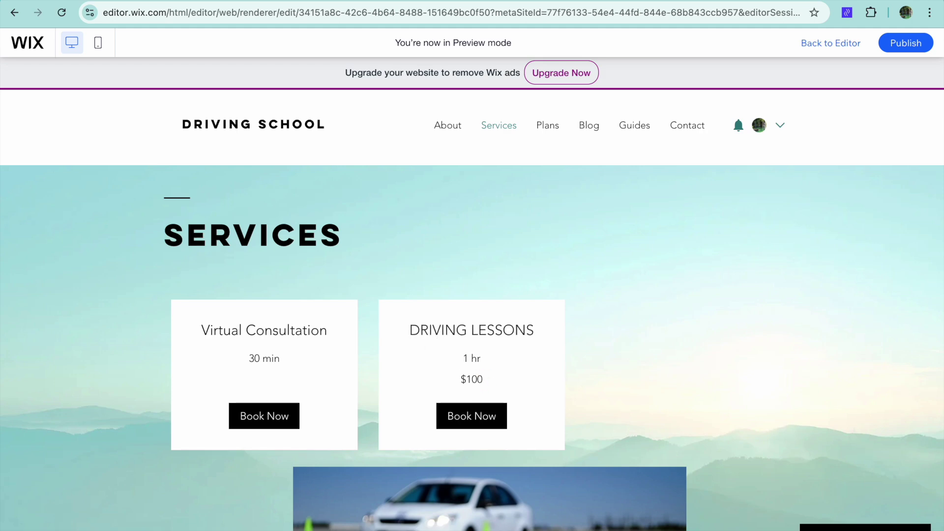
# Step: Start booking the DRIVING LESSONS service in the preview and select 17 October 2024 as the date
pyautogui.click(471, 420)
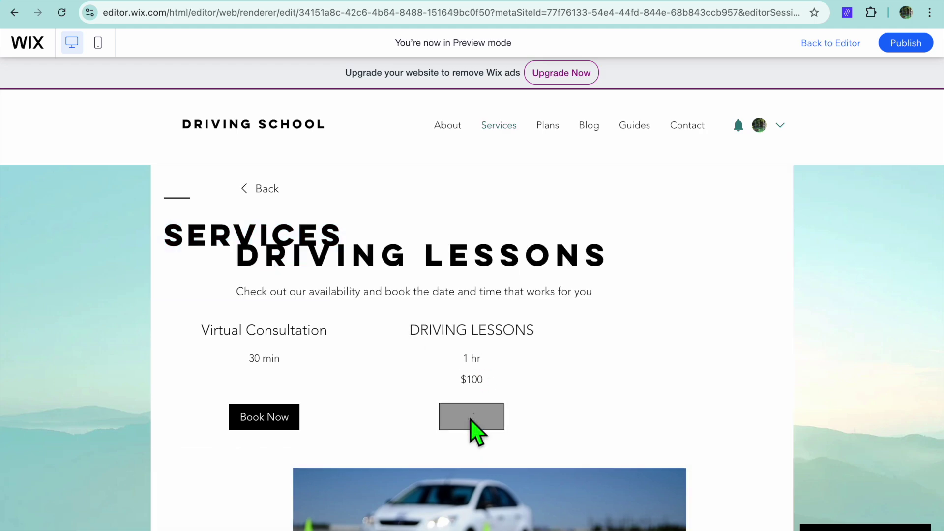
pyautogui.scroll(-4, 473, 431)
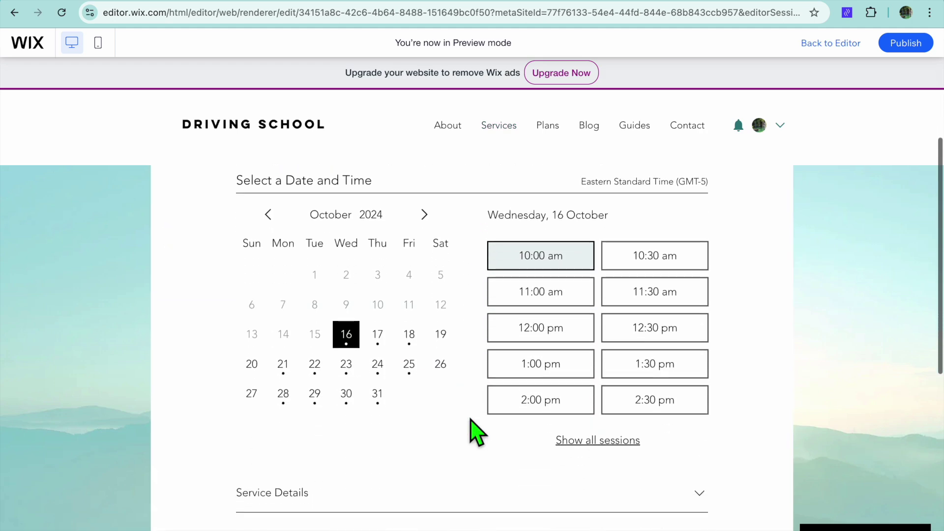
pyautogui.click(376, 307)
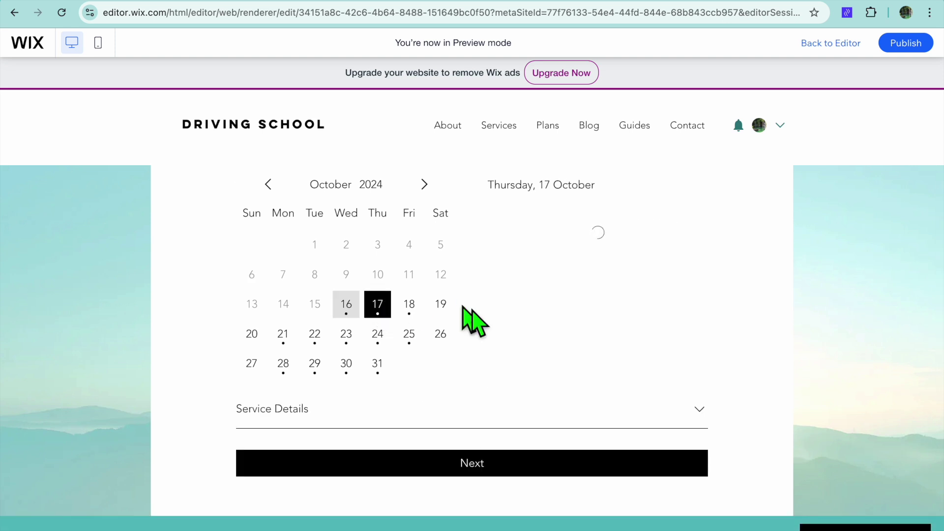